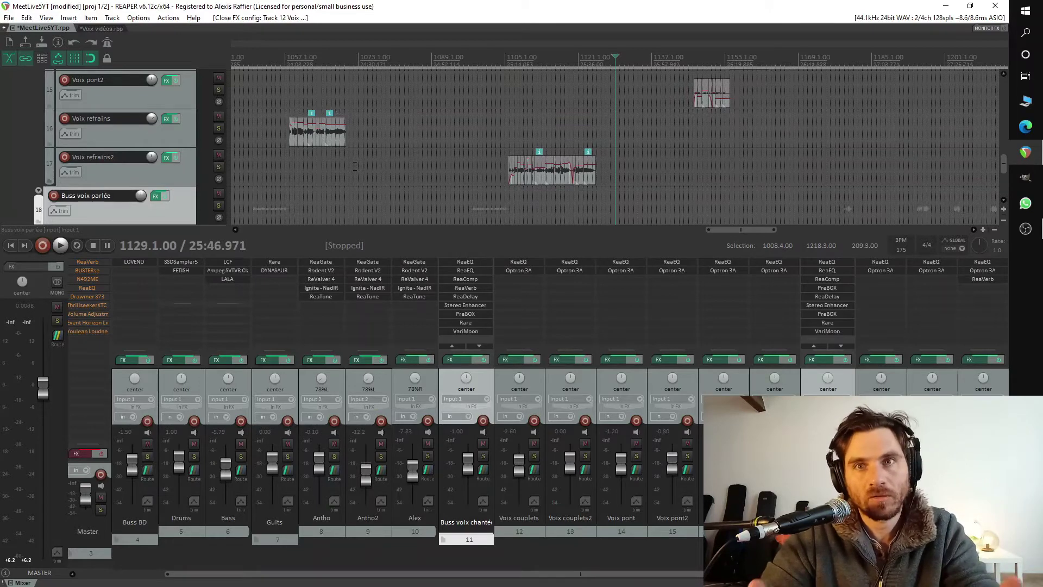
Examine the clips on the sung and spoken vocal tracks, focusing on the Voix refrains2 and Voix parlée passages.
{"action": "scroll", "coordinate": [369, 149], "scroll_direction": "up", "scroll_amount": 4}
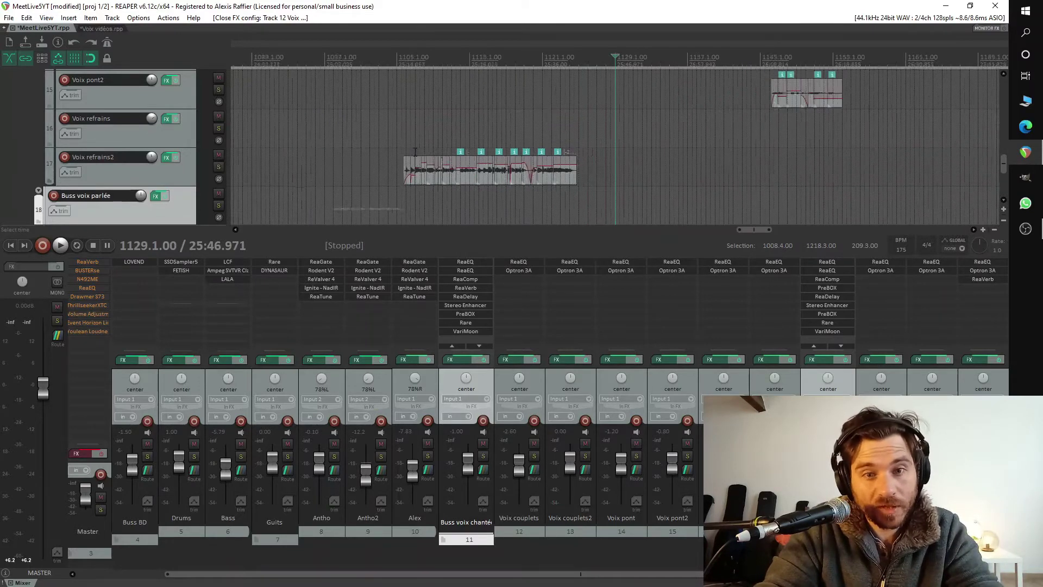
{"action": "scroll", "coordinate": [402, 150], "scroll_direction": "down", "scroll_amount": 4}
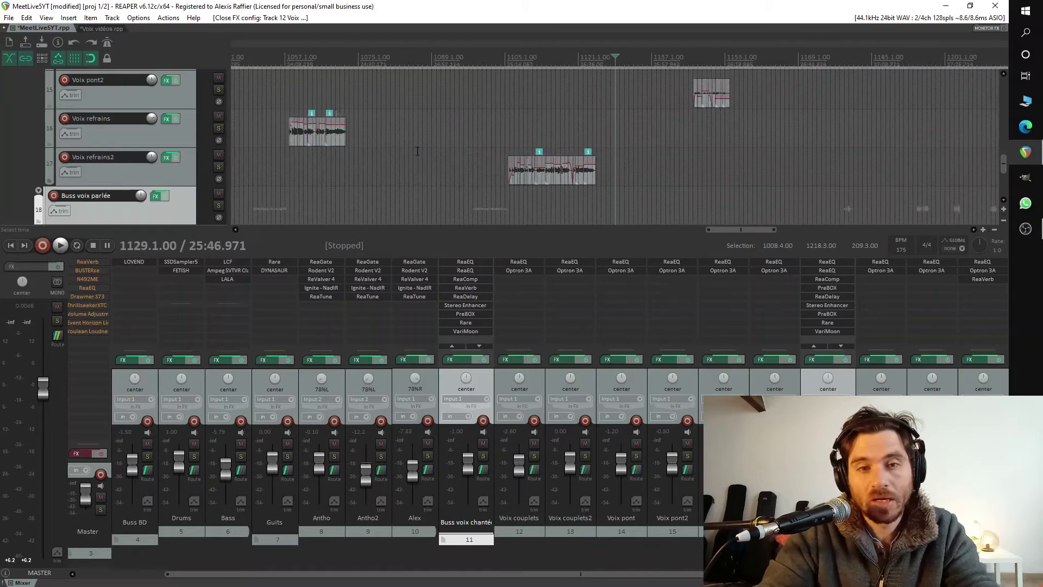
{"action": "scroll", "coordinate": [126, 168], "scroll_direction": "up", "scroll_amount": 3}
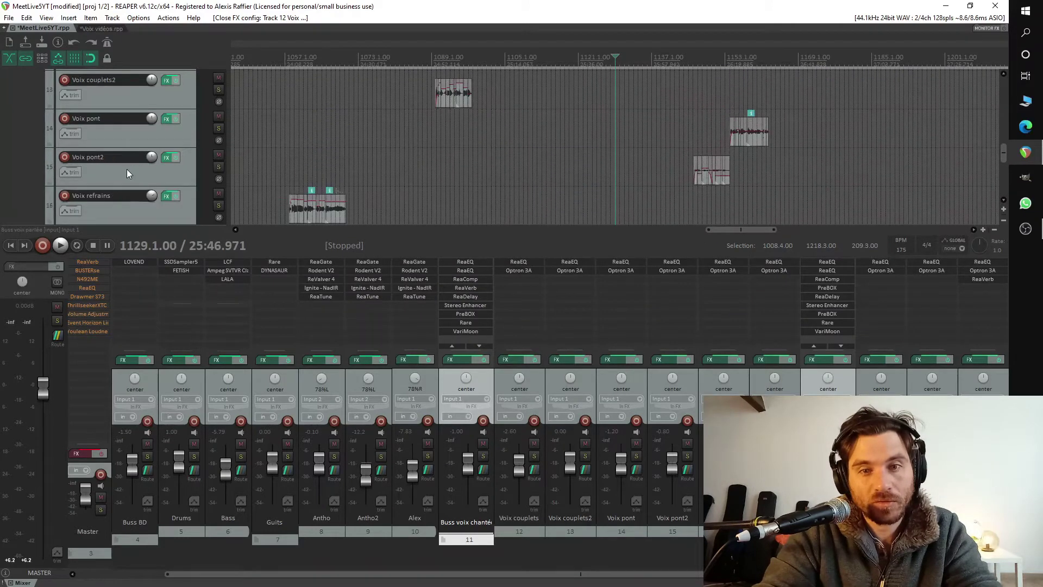
{"action": "scroll", "coordinate": [126, 168], "scroll_direction": "down", "scroll_amount": 3}
{"action": "scroll", "coordinate": [126, 172], "scroll_direction": "down", "scroll_amount": 2}
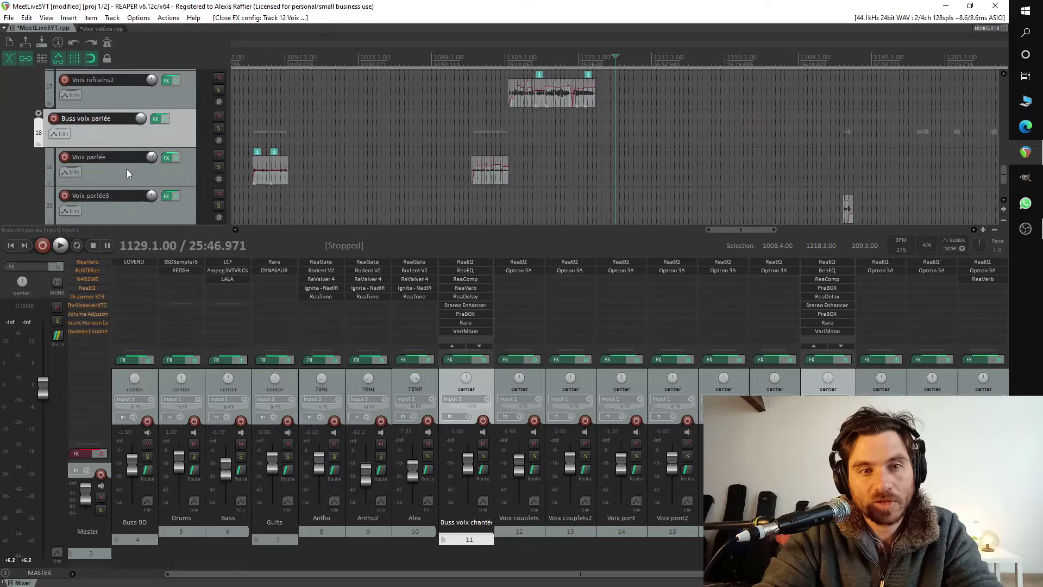
{"action": "scroll", "coordinate": [126, 173], "scroll_direction": "up", "scroll_amount": 1}
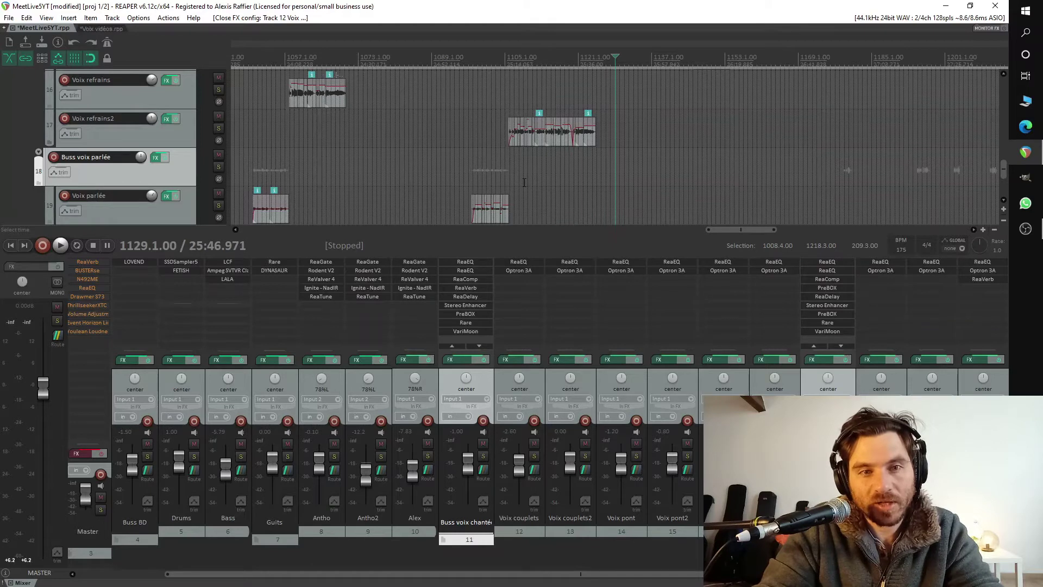
{"action": "scroll", "coordinate": [469, 170], "scroll_direction": "up", "scroll_amount": 5}
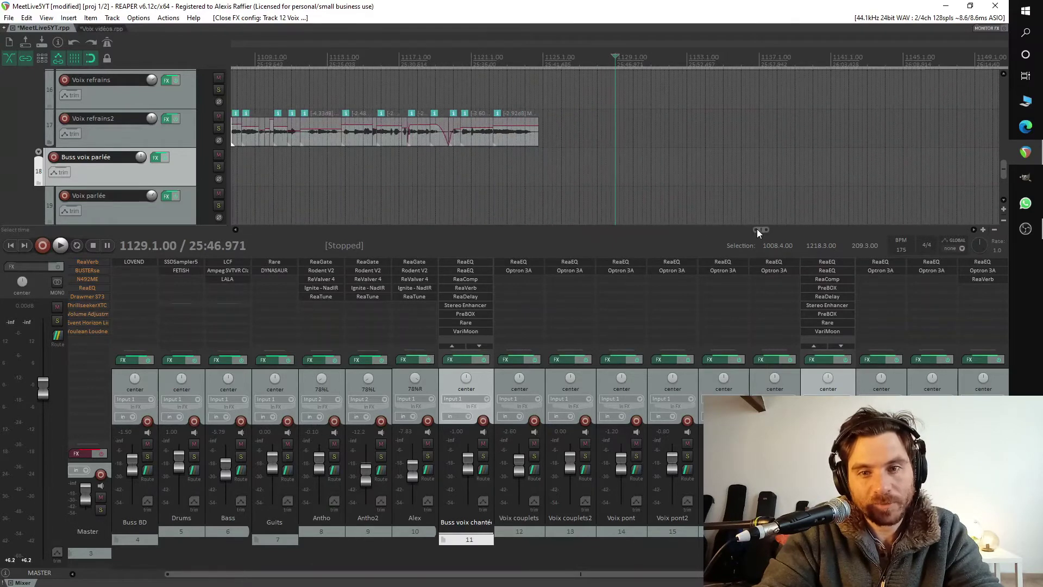
{"action": "scroll", "coordinate": [758, 229], "scroll_direction": "left", "scroll_amount": 5}
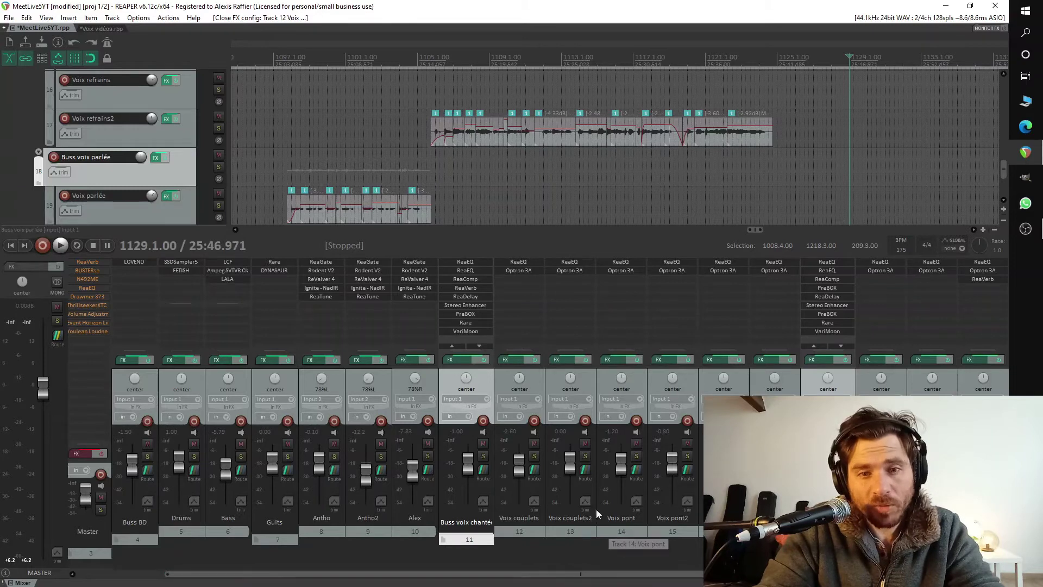
Inspect the ReaEQ high-pass settings on the Voix couplets and Voix couplets2 tracks, then close both plugin windows.
{"action": "left_click", "coordinate": [512, 262]}
{"action": "left_click_drag", "start_coordinate": [495, 64], "coordinate": [365, 53]}
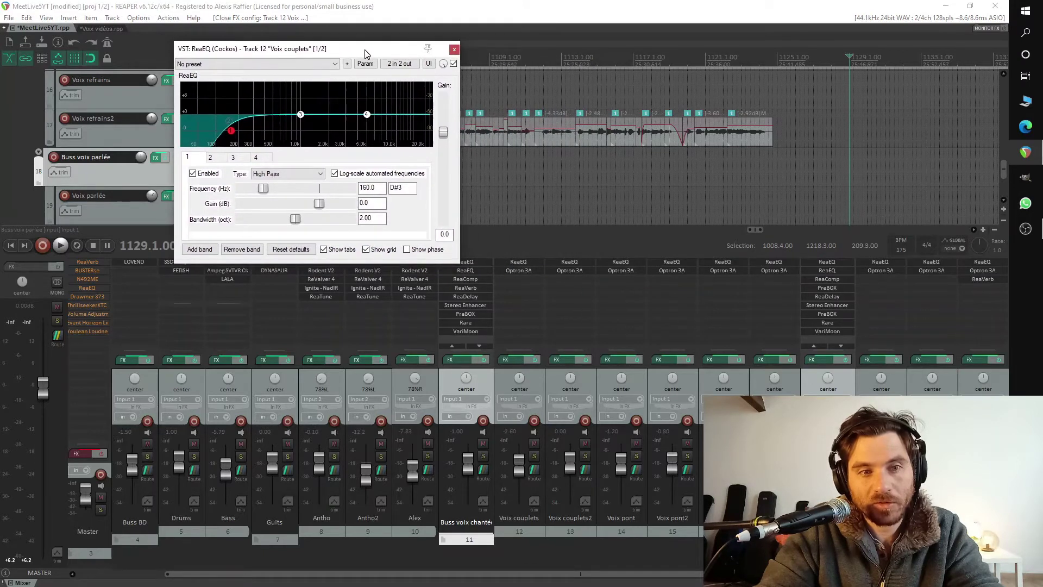
{"action": "left_click", "coordinate": [573, 264]}
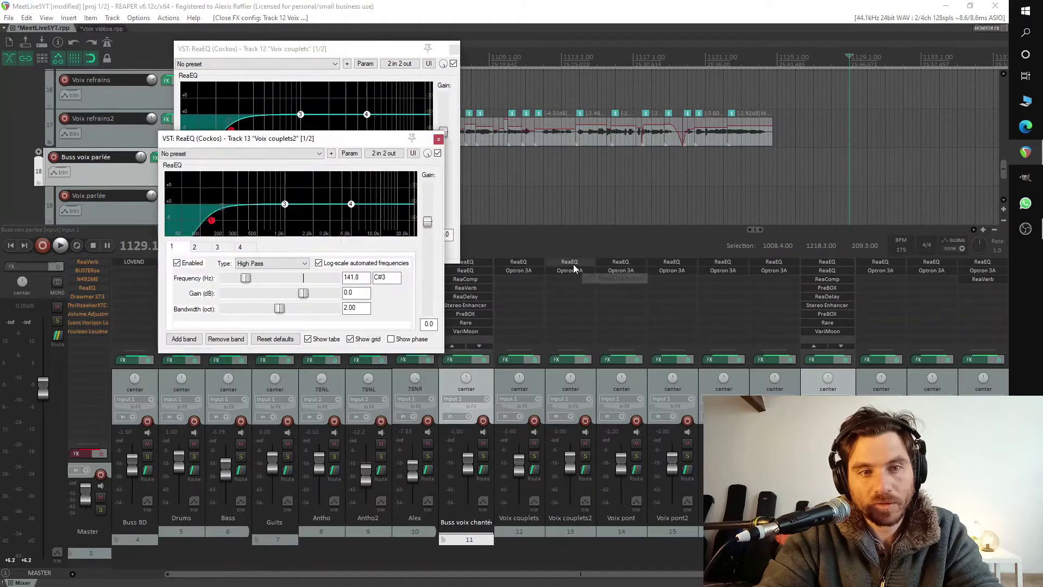
{"action": "left_click", "coordinate": [438, 139]}
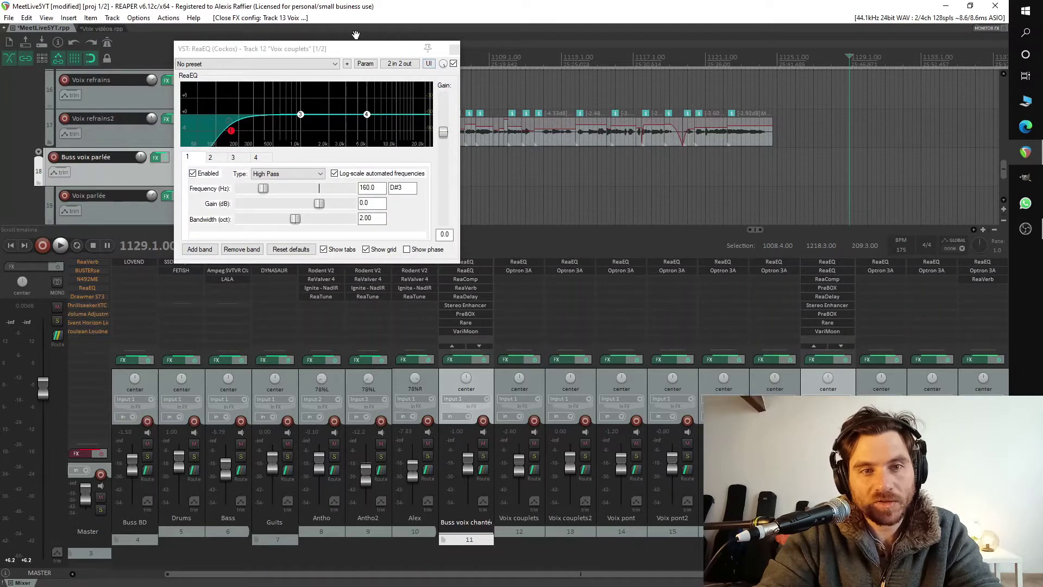
{"action": "left_click_drag", "start_coordinate": [357, 52], "coordinate": [415, 88]}
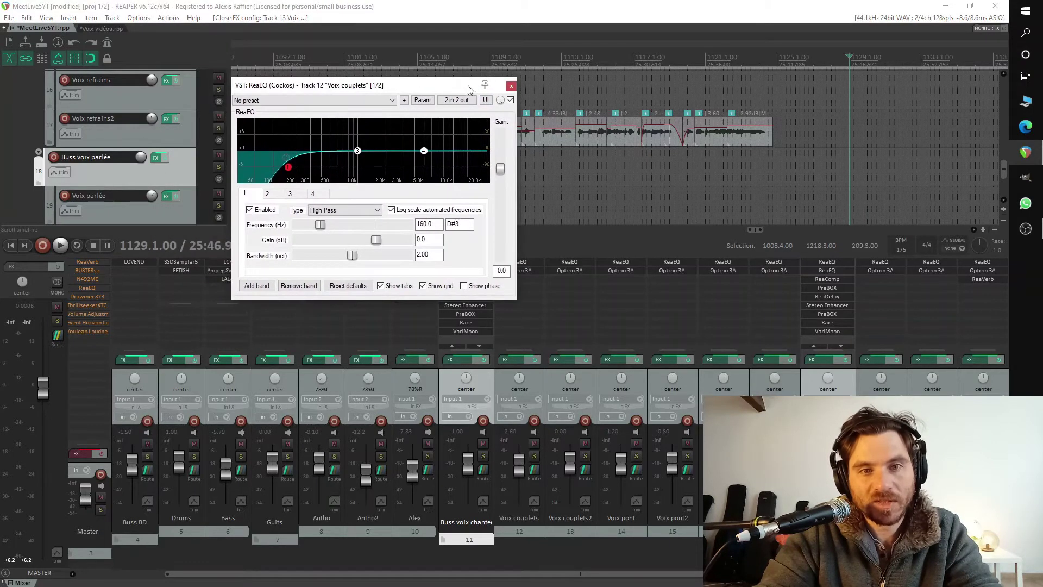
{"action": "left_click", "coordinate": [512, 86]}
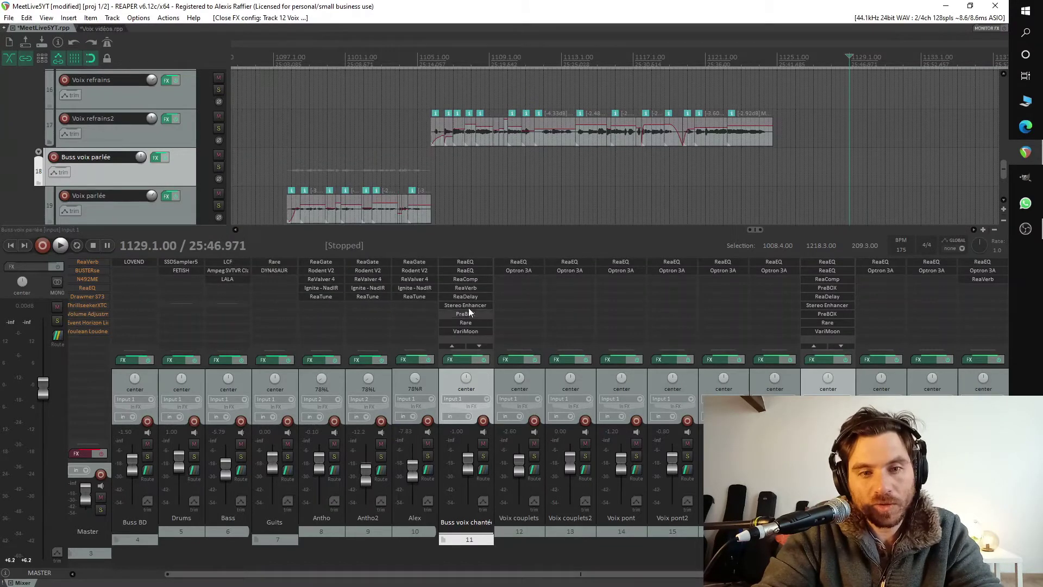
Inspect the Optron 3A compressor at the start of the Buss voix chantée effects chain, then close its windows.
{"action": "scroll", "coordinate": [454, 306], "scroll_direction": "up", "scroll_amount": 1}
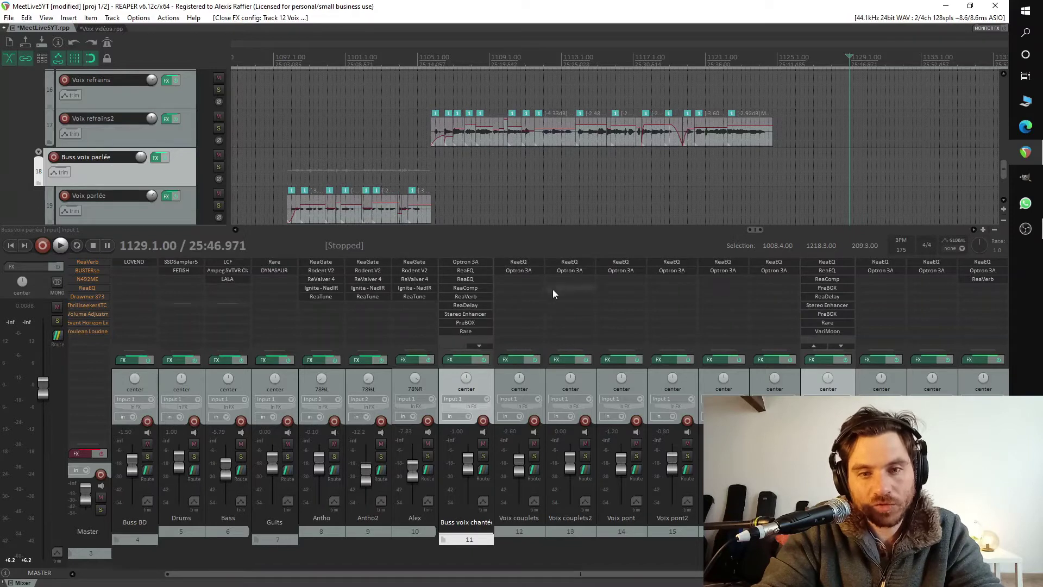
{"action": "scroll", "coordinate": [831, 285], "scroll_direction": "up", "scroll_amount": 1}
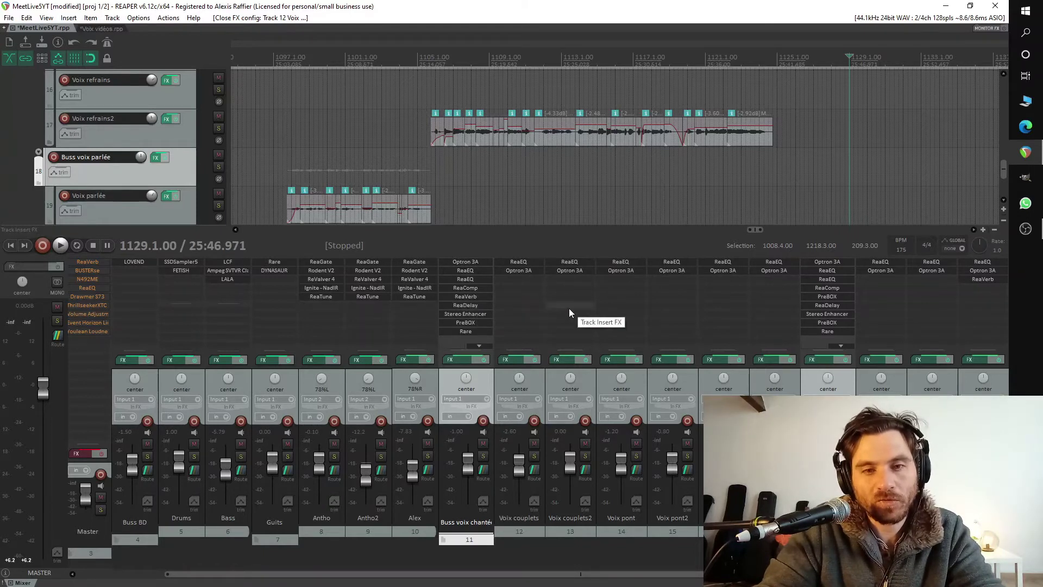
{"action": "left_click", "coordinate": [469, 262]}
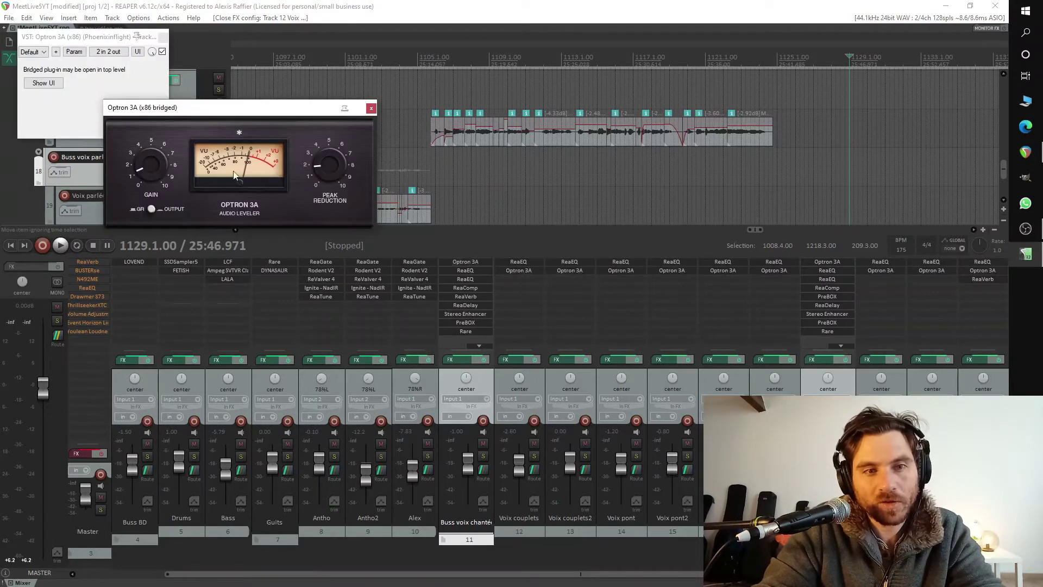
{"action": "left_click_drag", "start_coordinate": [184, 113], "coordinate": [350, 101]}
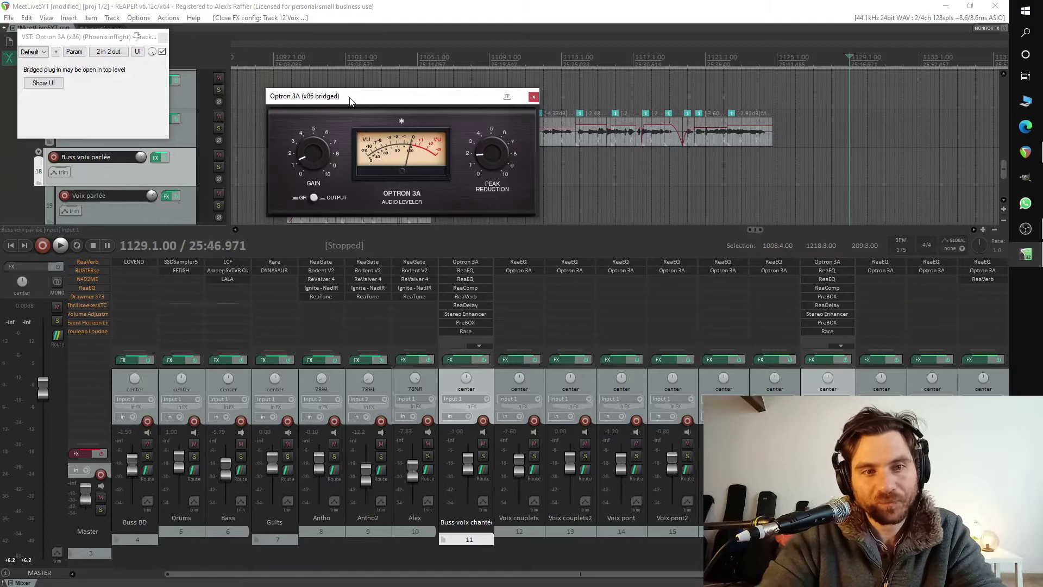
{"action": "left_click", "coordinate": [534, 97]}
{"action": "left_click", "coordinate": [163, 37]}
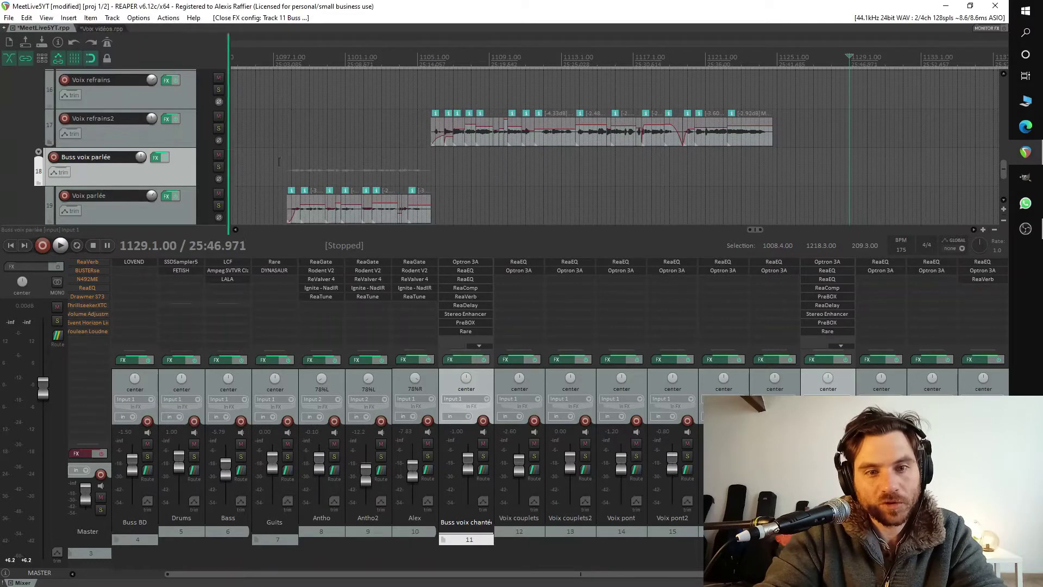
Review the equalizer curve of the first ReaEQ on Buss voix chantée and close it.
{"action": "left_click", "coordinate": [457, 270]}
{"action": "left_click_drag", "start_coordinate": [384, 184], "coordinate": [368, 82]}
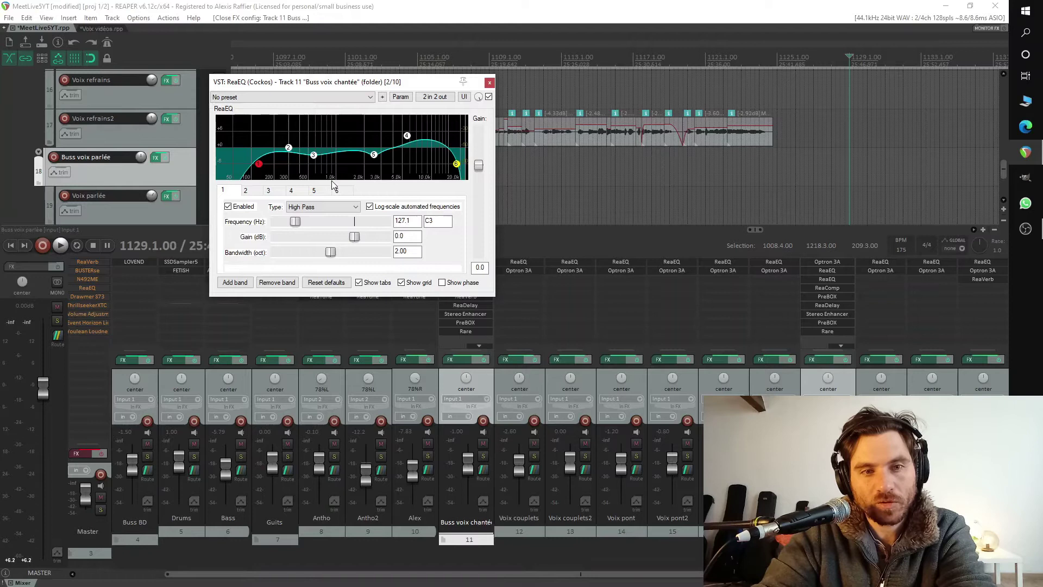
{"action": "left_click_drag", "start_coordinate": [318, 85], "coordinate": [327, 89]}
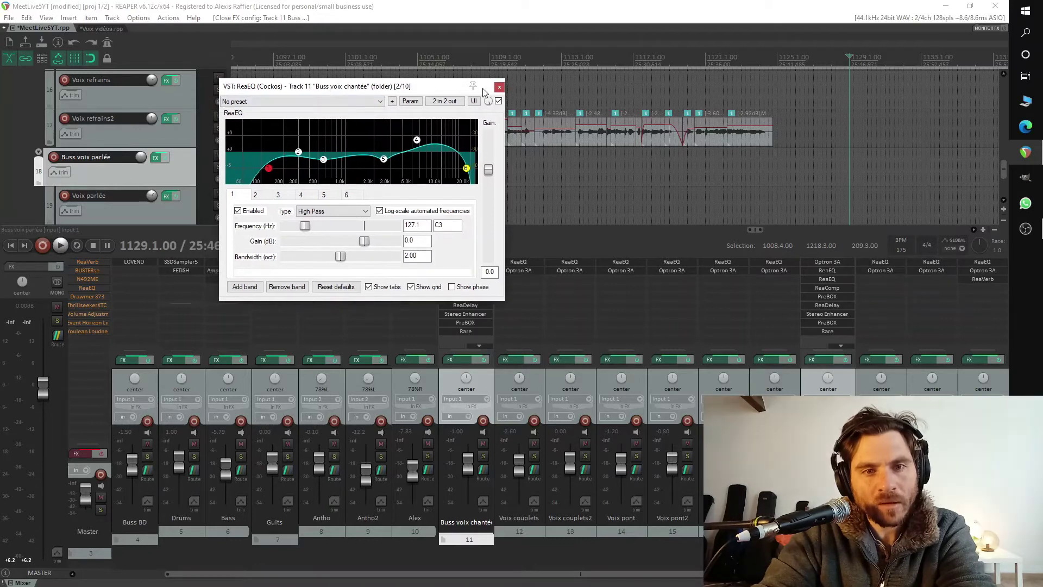
{"action": "left_click", "coordinate": [499, 87]}
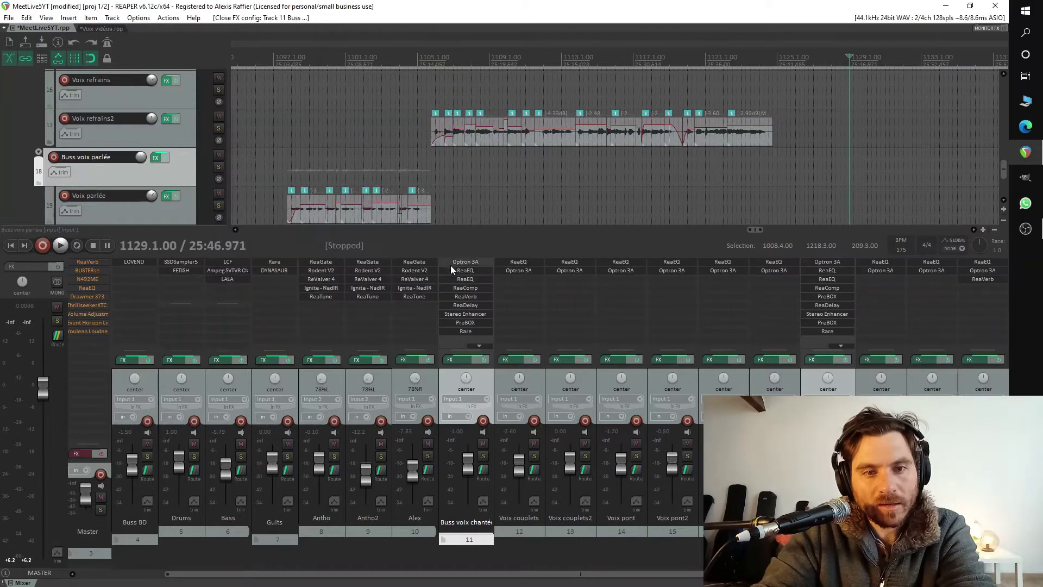
Compare the second ReaEQ on Buss voix chantée, including its band 3, with ReaComp side by side, then close both.
{"action": "left_click", "coordinate": [456, 279]}
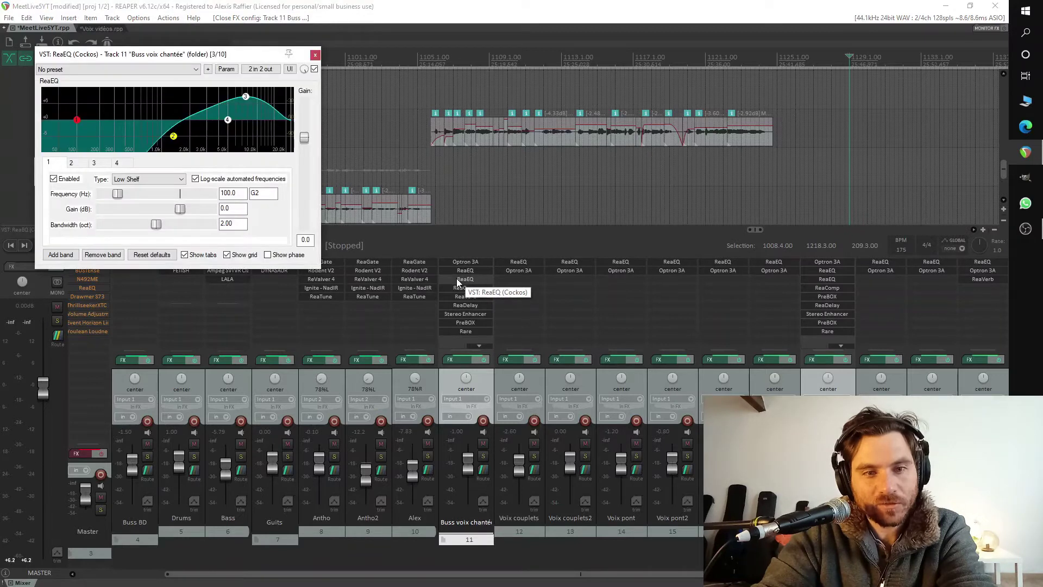
{"action": "left_click", "coordinate": [466, 290]}
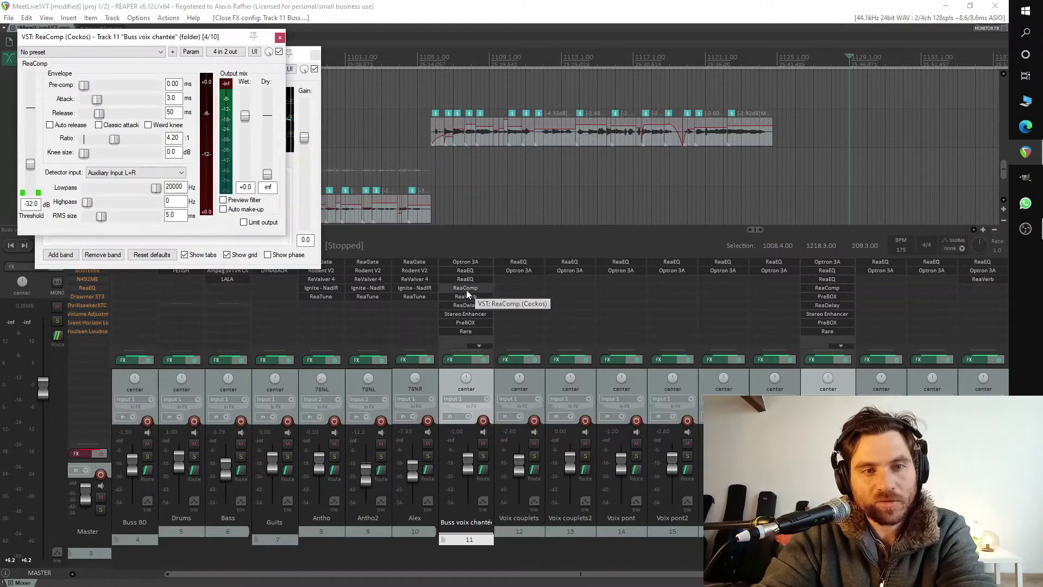
{"action": "left_click_drag", "start_coordinate": [151, 36], "coordinate": [454, 54]}
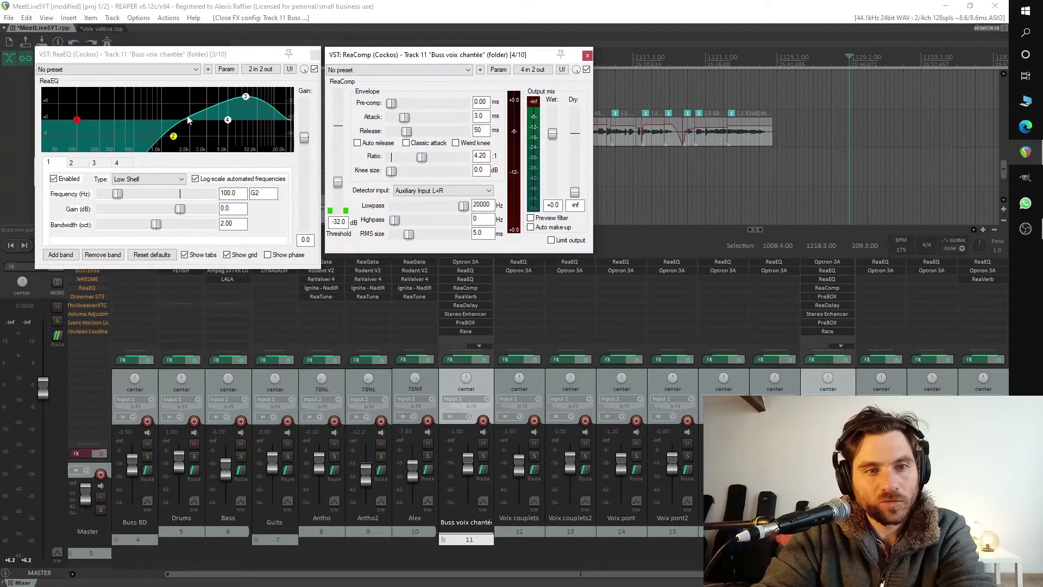
{"action": "left_click", "coordinate": [98, 163]}
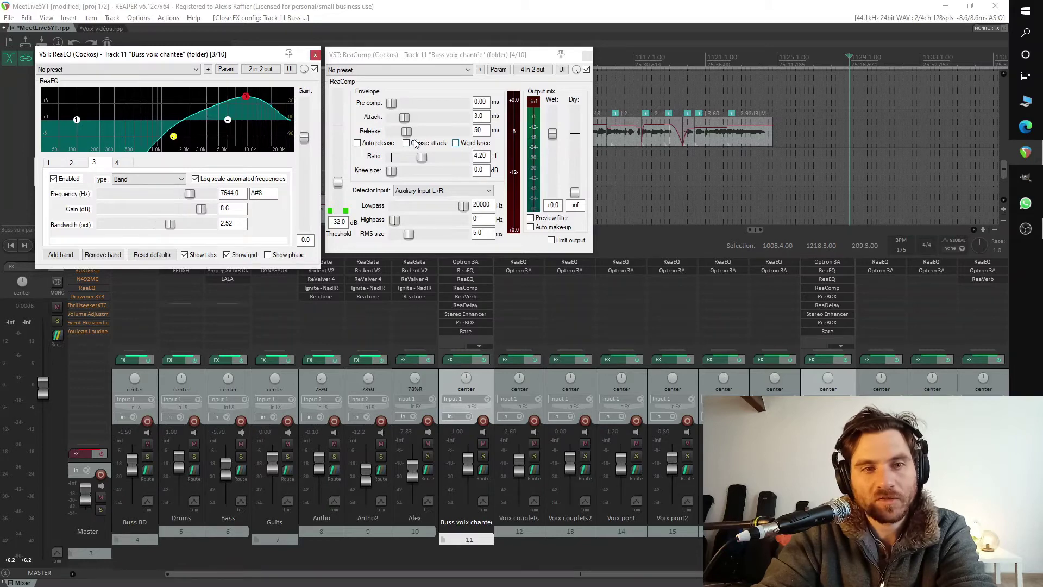
{"action": "left_click", "coordinate": [314, 56]}
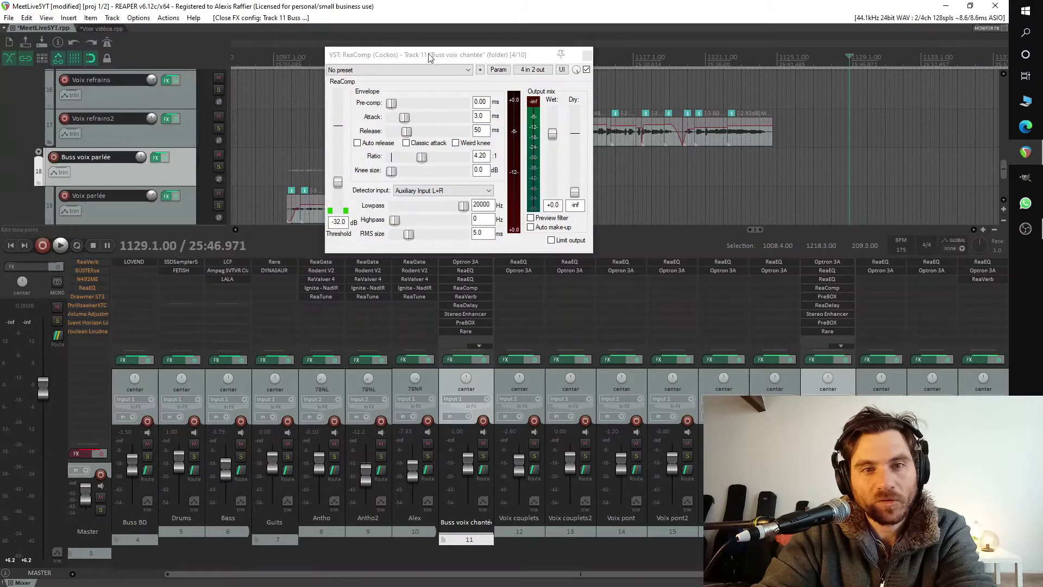
{"action": "left_click", "coordinate": [586, 54]}
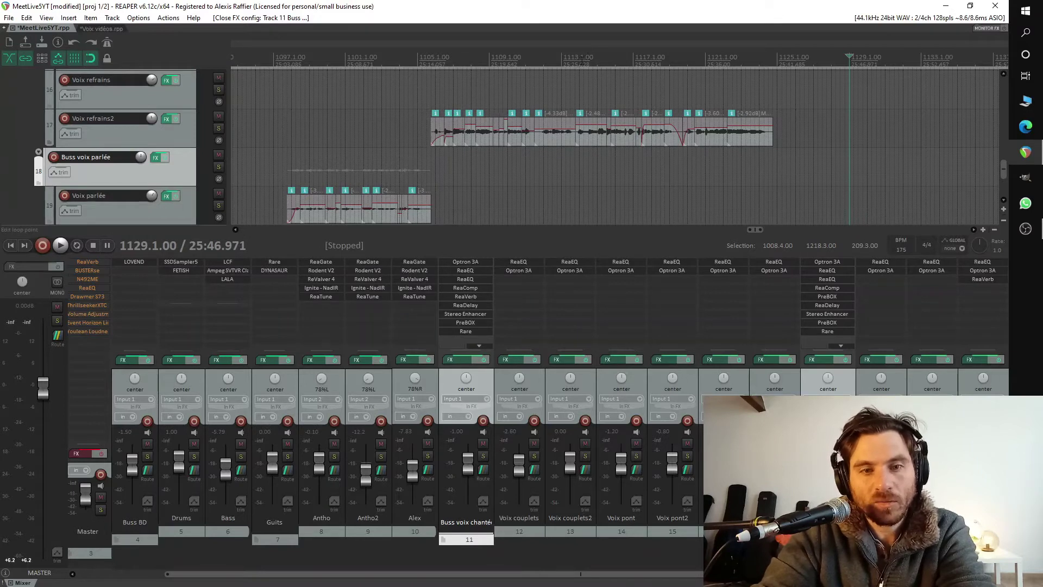
Inspect the impulse response file and the LP/HP filter settings of ReaVerb on Buss voix chantée, then close it.
{"action": "left_click", "coordinate": [465, 297]}
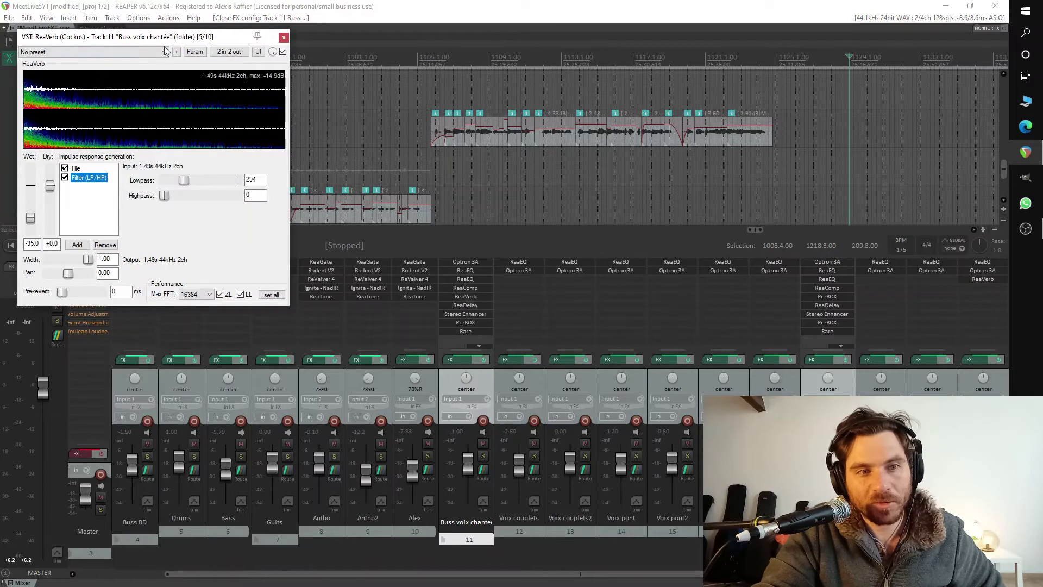
{"action": "left_click", "coordinate": [76, 169]}
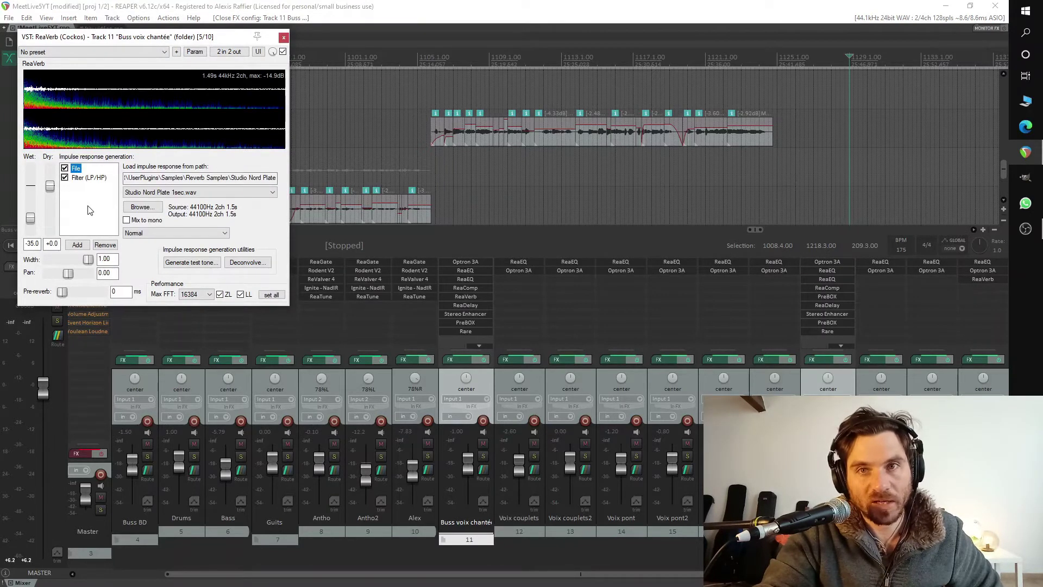
{"action": "left_click_drag", "start_coordinate": [128, 43], "coordinate": [362, 60]}
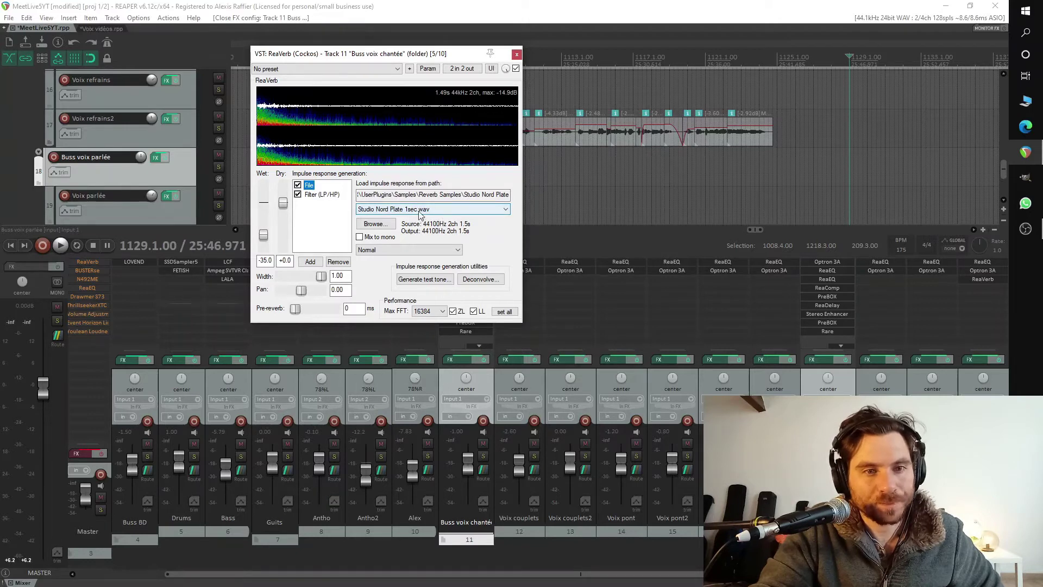
{"action": "left_click", "coordinate": [333, 196]}
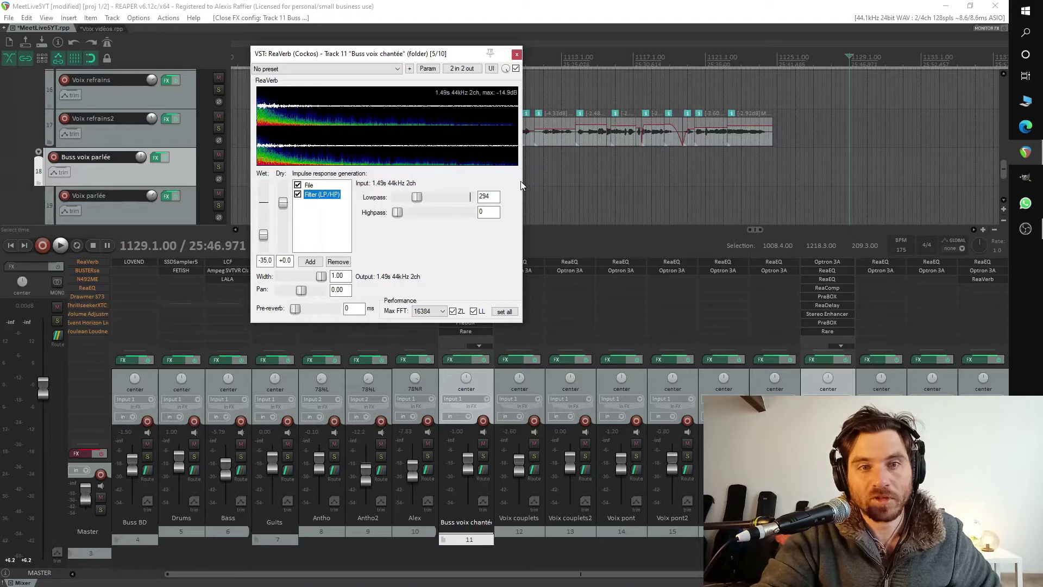
{"action": "left_click", "coordinate": [517, 55]}
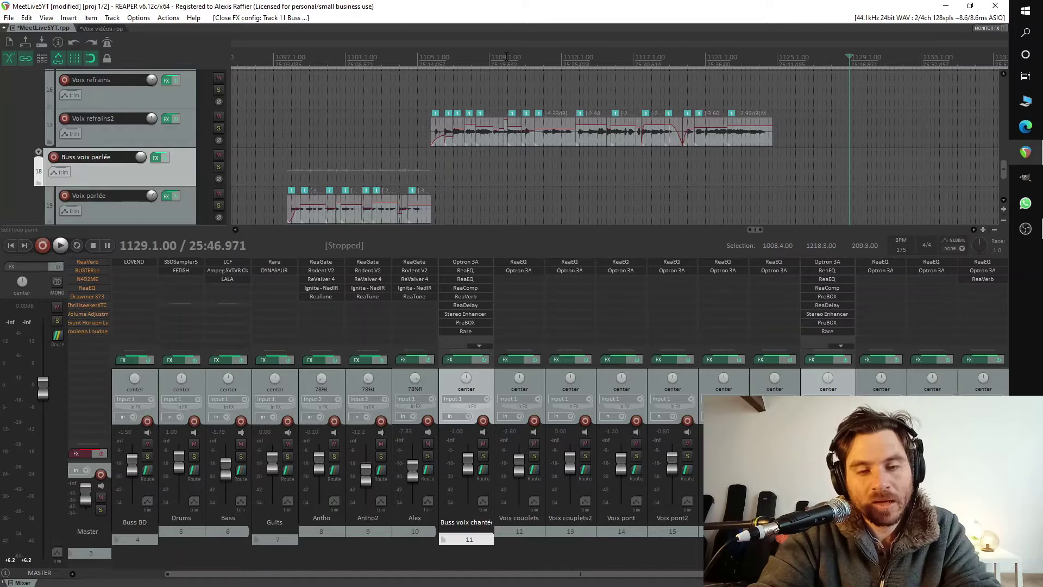
Review the ReaDelay tap settings on Buss voix chantée and close the plugin.
{"action": "left_click", "coordinate": [465, 305]}
{"action": "left_click_drag", "start_coordinate": [156, 43], "coordinate": [351, 73]}
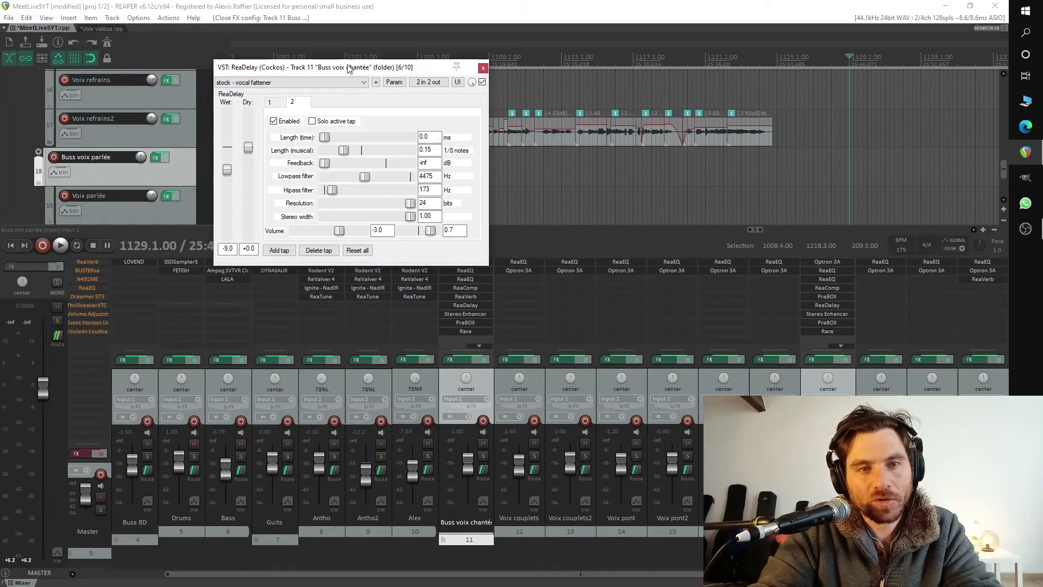
{"action": "left_click_drag", "start_coordinate": [352, 68], "coordinate": [333, 59]}
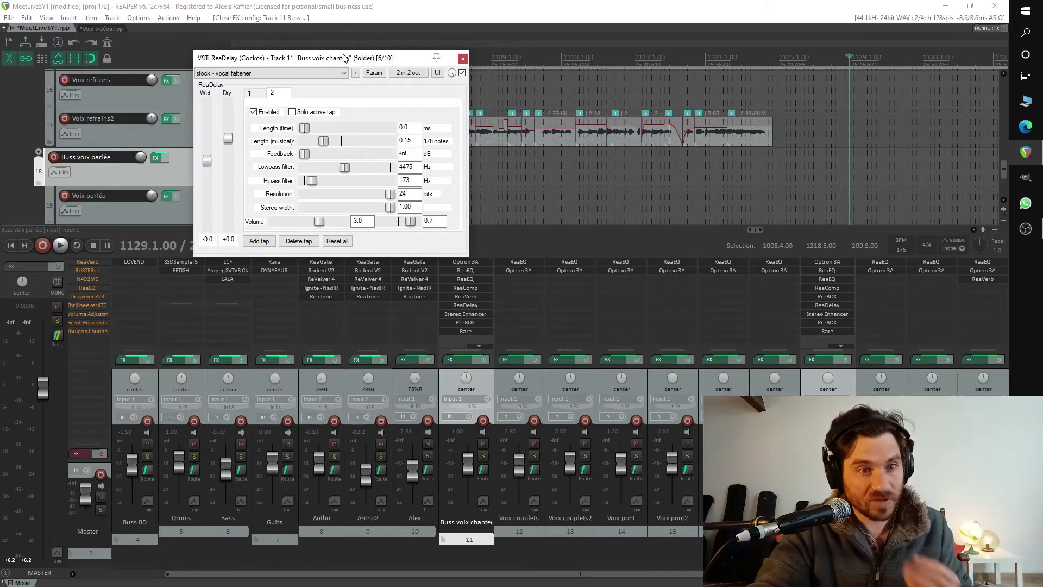
{"action": "left_click", "coordinate": [463, 58]}
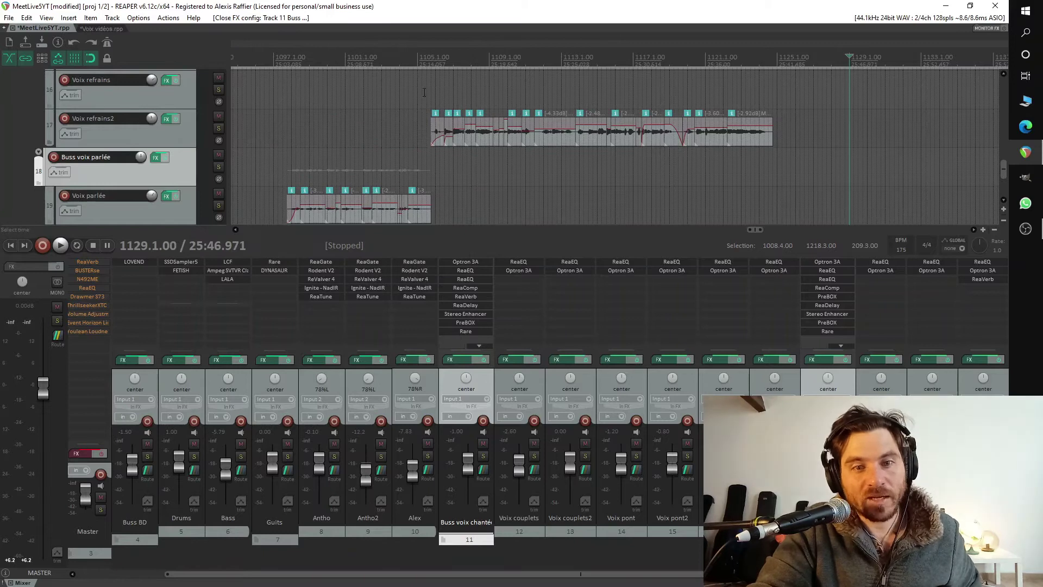
Review the low width, crossover and high width settings of Stereo Enhancer on Buss voix chantée, then close it.
{"action": "left_click", "coordinate": [472, 314]}
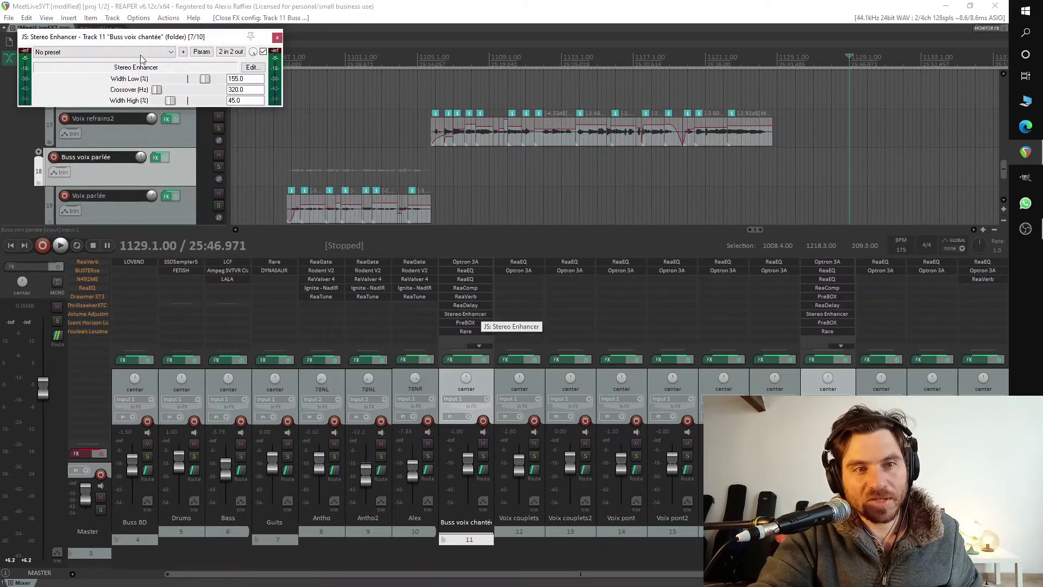
{"action": "left_click_drag", "start_coordinate": [124, 40], "coordinate": [271, 71]}
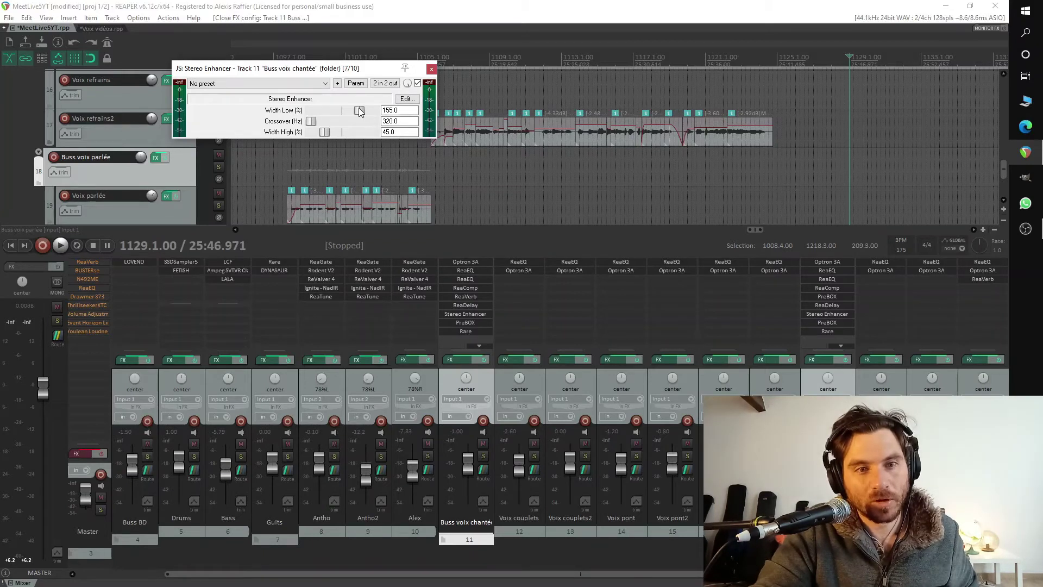
{"action": "left_click", "coordinate": [430, 70]}
Inspect the preamp model, input/output and filter settings of PreBOX on Buss voix chantée, then close it.
{"action": "scroll", "coordinate": [473, 310], "scroll_direction": "down", "scroll_amount": 2}
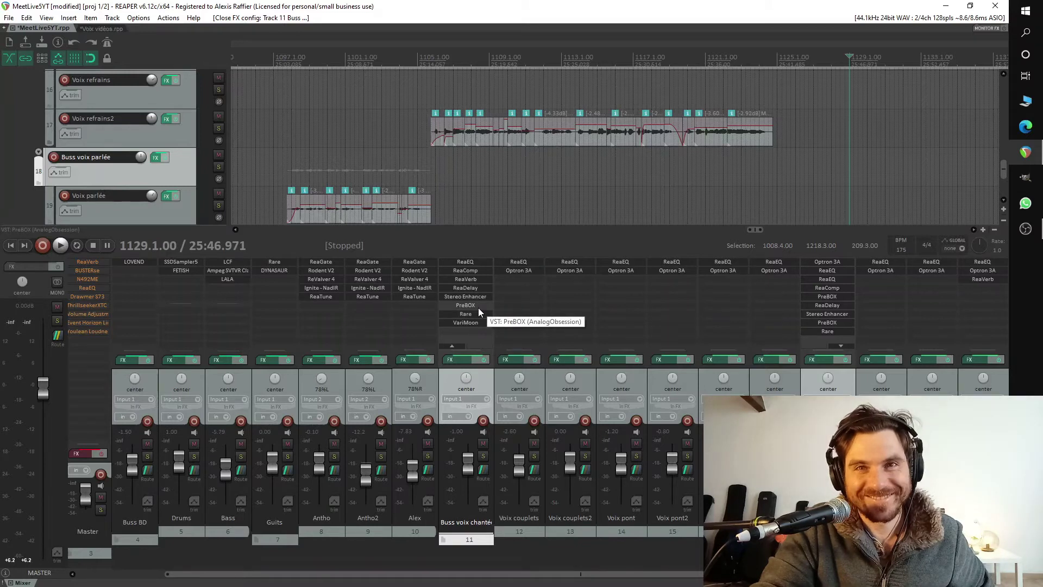
{"action": "left_click", "coordinate": [478, 307]}
{"action": "left_click_drag", "start_coordinate": [484, 223], "coordinate": [400, 90]}
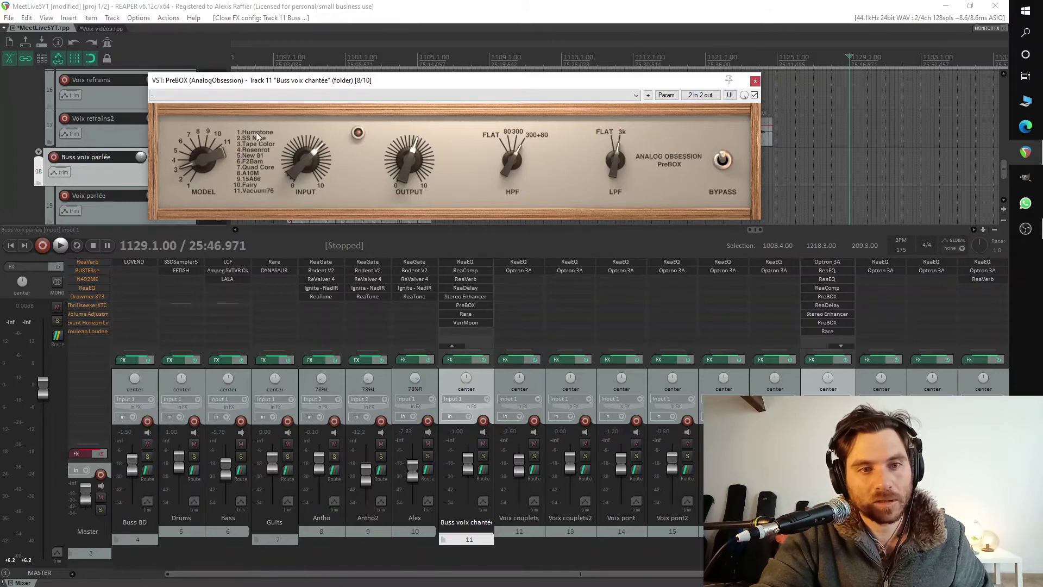
{"action": "left_click_drag", "start_coordinate": [263, 88], "coordinate": [282, 94]}
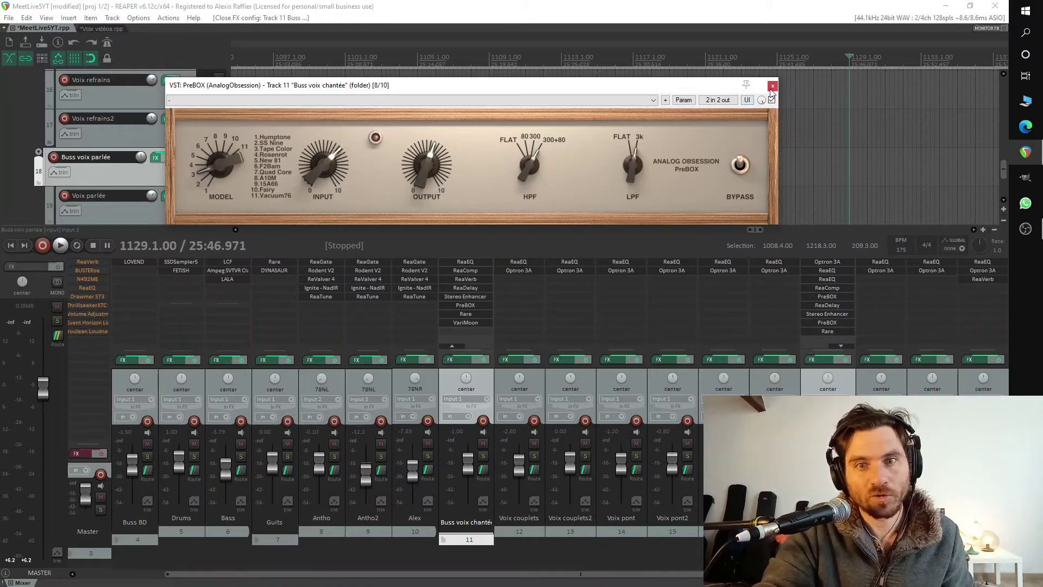
{"action": "left_click", "coordinate": [772, 87]}
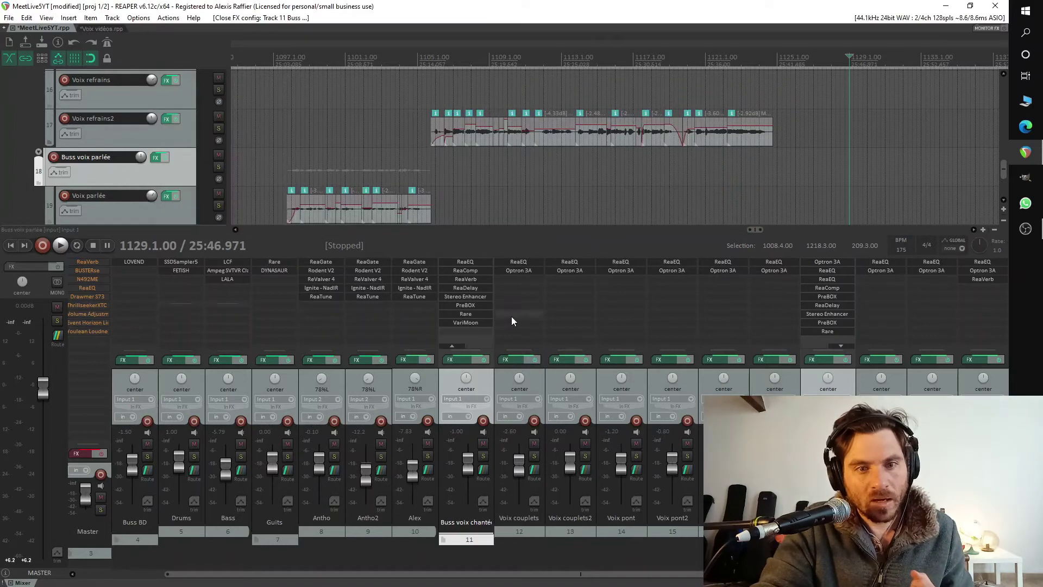
Examine the low and high frequency boost and attenuation settings of the Rare equalizer on Buss voix chantée, then close it.
{"action": "left_click", "coordinate": [468, 315]}
{"action": "left_click_drag", "start_coordinate": [483, 260], "coordinate": [540, 103]}
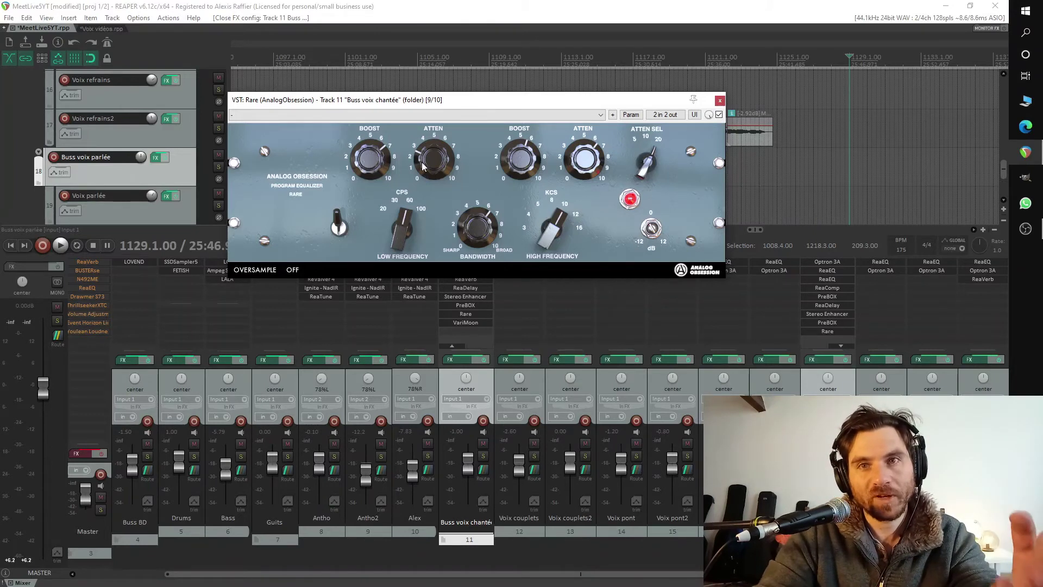
{"action": "left_click_drag", "start_coordinate": [475, 105], "coordinate": [492, 112]}
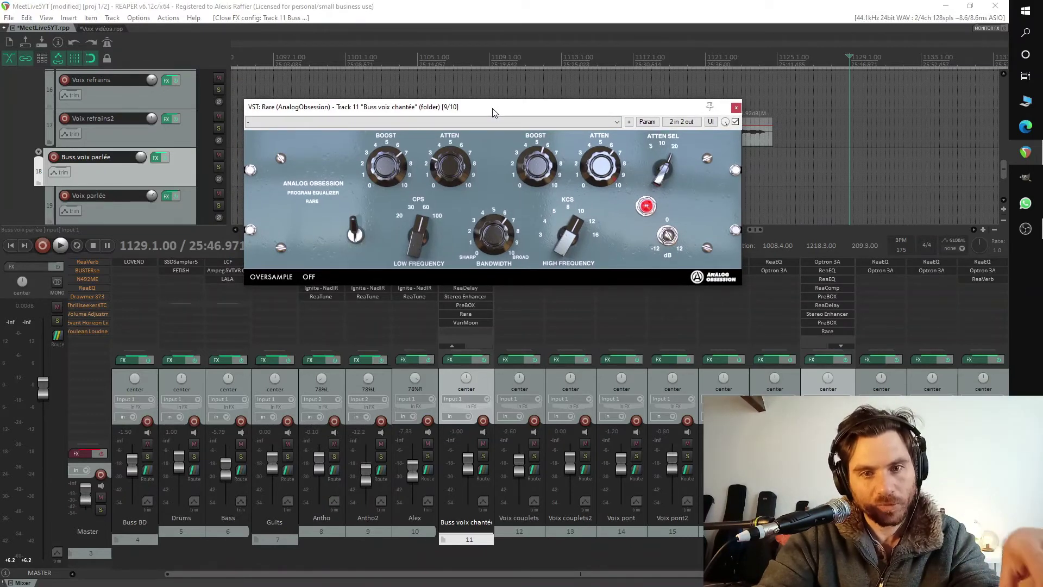
{"action": "left_click_drag", "start_coordinate": [523, 109], "coordinate": [546, 104]}
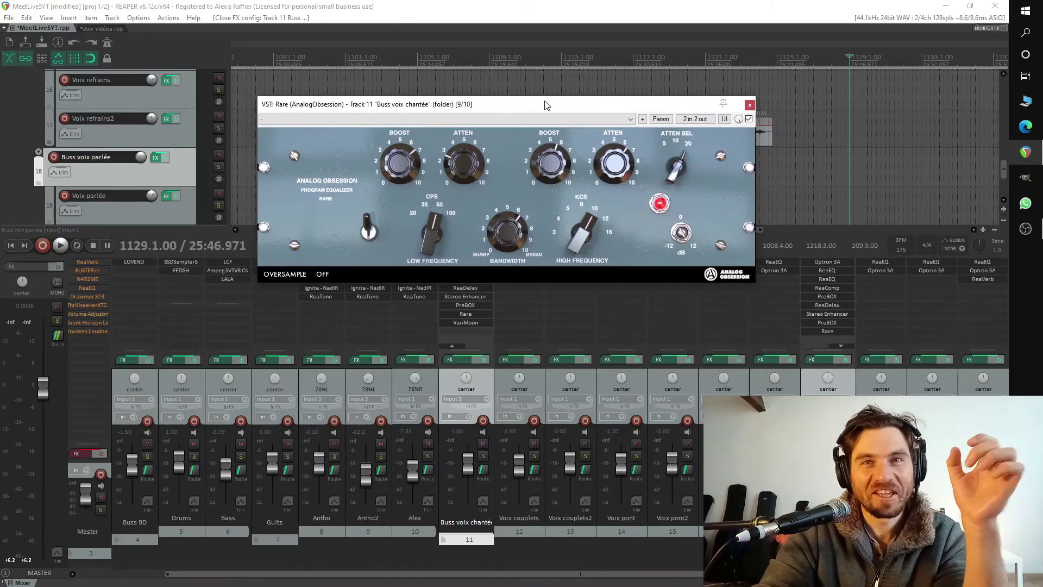
{"action": "left_click_drag", "start_coordinate": [546, 105], "coordinate": [557, 105]}
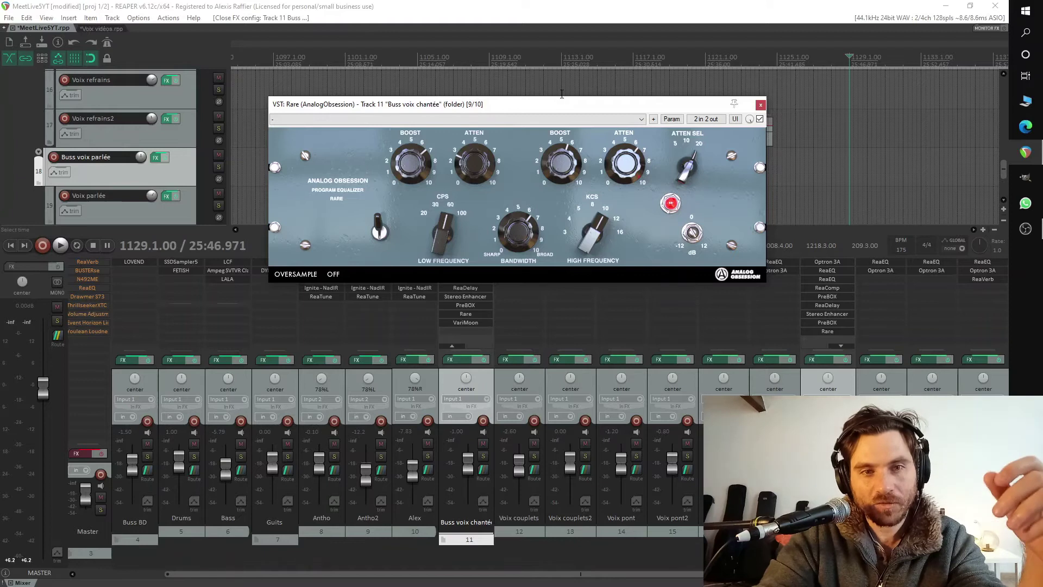
{"action": "left_click_drag", "start_coordinate": [556, 108], "coordinate": [553, 109]}
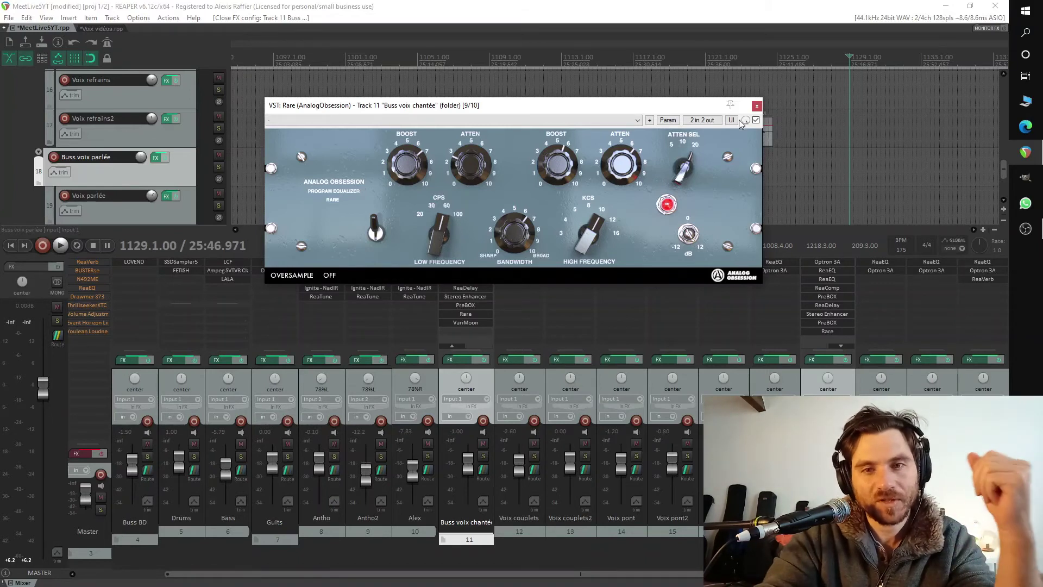
{"action": "left_click", "coordinate": [757, 105]}
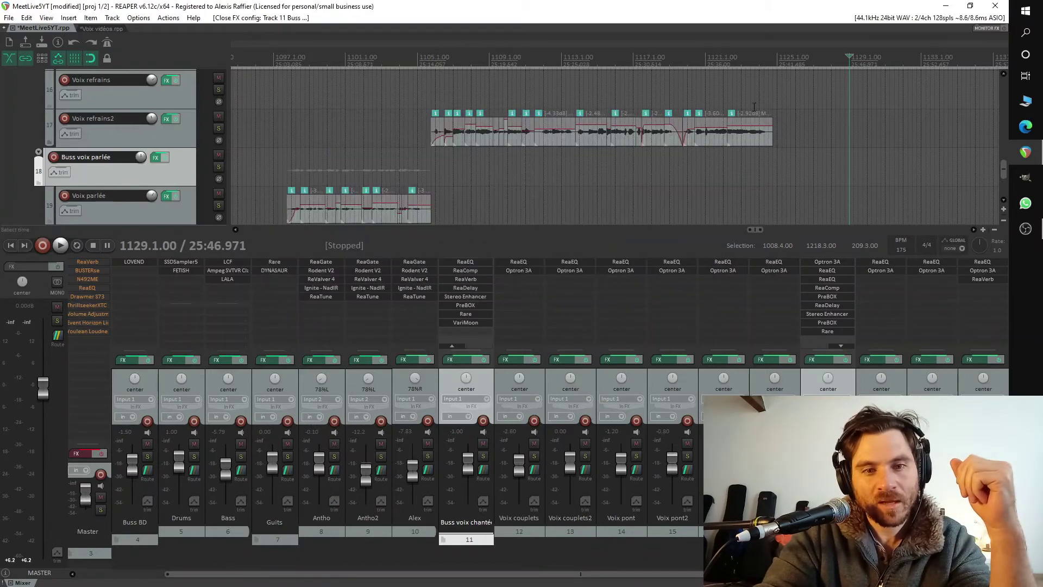
Review the release, threshold and mix settings of the VariMoon limiting amplifier on Buss voix chantée, then close it.
{"action": "left_click", "coordinate": [458, 324]}
{"action": "left_click_drag", "start_coordinate": [349, 263], "coordinate": [504, 98]}
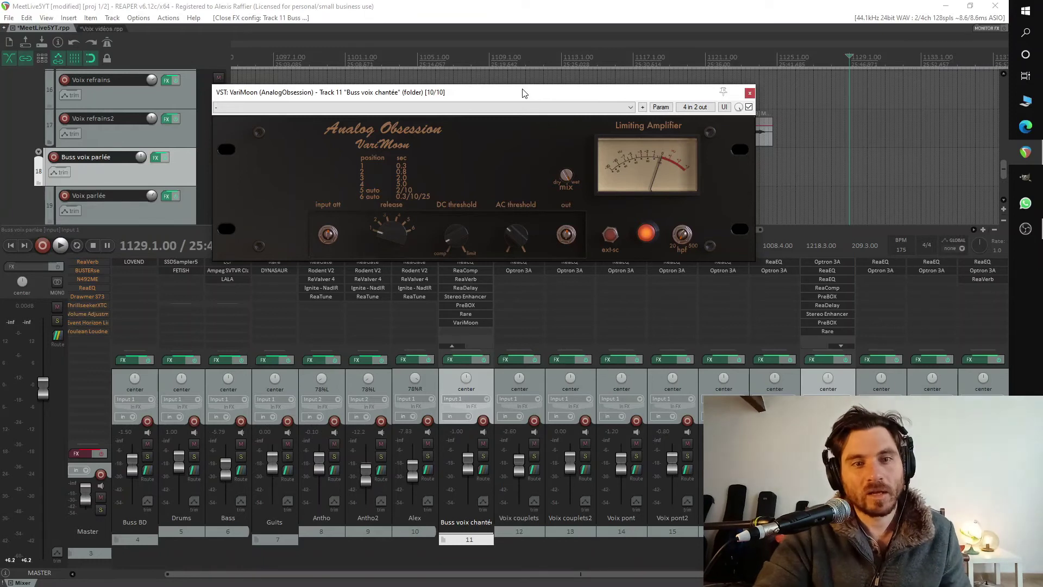
{"action": "left_click_drag", "start_coordinate": [523, 93], "coordinate": [550, 126]}
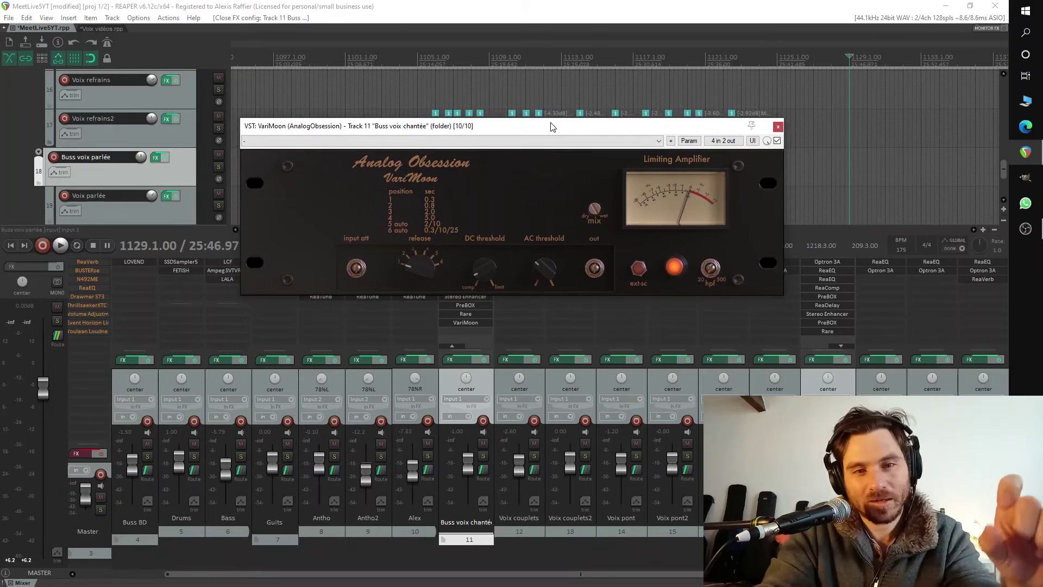
{"action": "left_click_drag", "start_coordinate": [545, 126], "coordinate": [531, 111]}
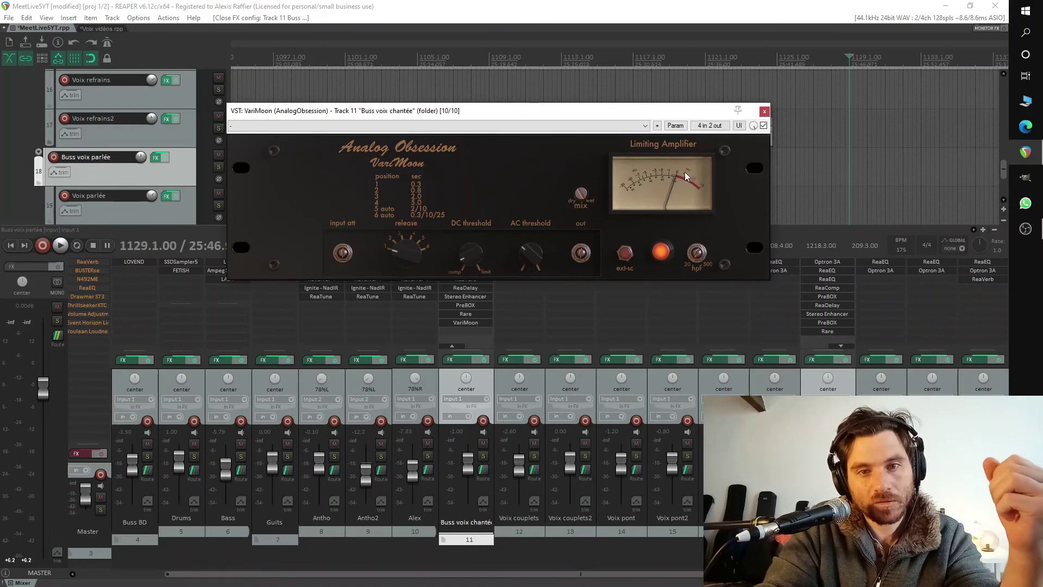
{"action": "left_click", "coordinate": [764, 111]}
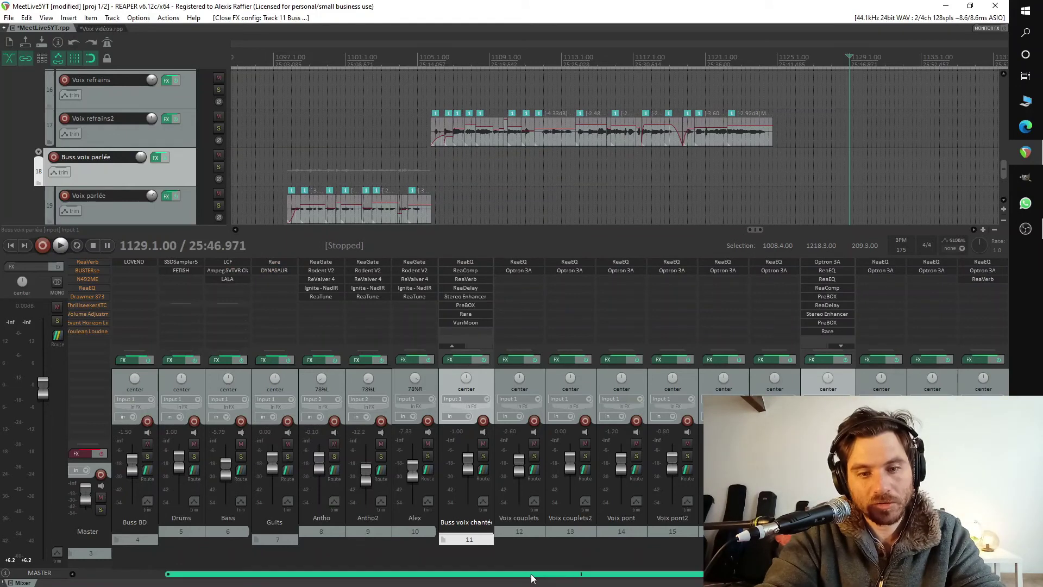
Inspect the gain and peak reduction of Optron 3A on the Voix couplets track, then close both of its windows.
{"action": "double_click", "coordinate": [523, 269]}
{"action": "left_click_drag", "start_coordinate": [495, 154], "coordinate": [473, 129]}
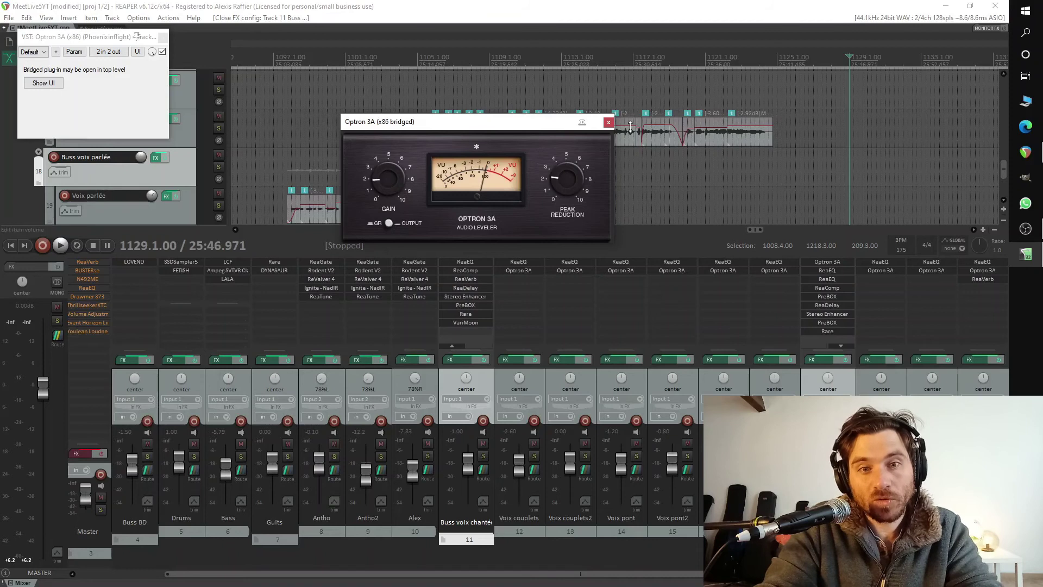
{"action": "left_click", "coordinate": [607, 123]}
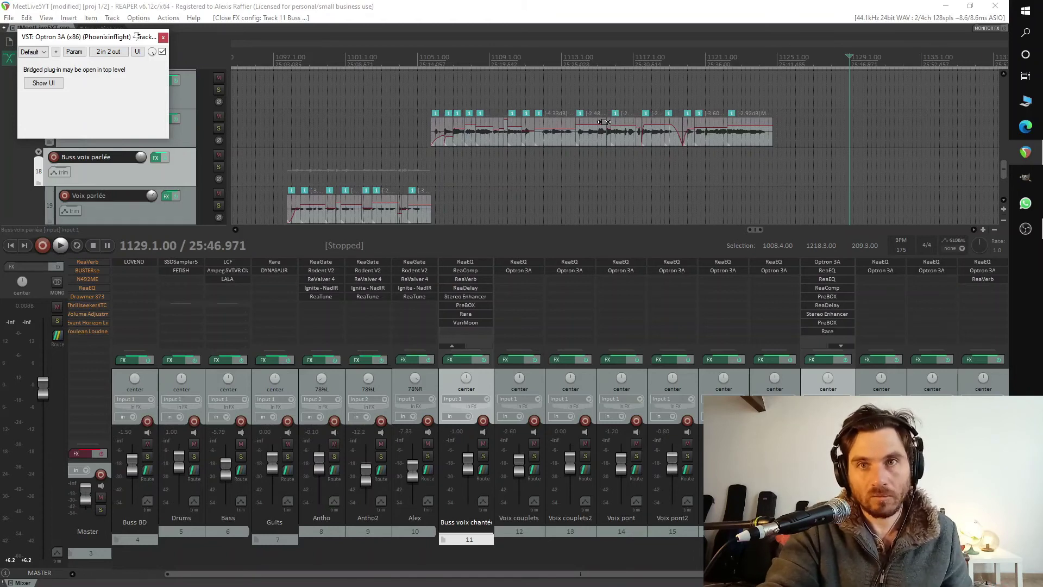
{"action": "left_click_drag", "start_coordinate": [120, 38], "coordinate": [151, 46]}
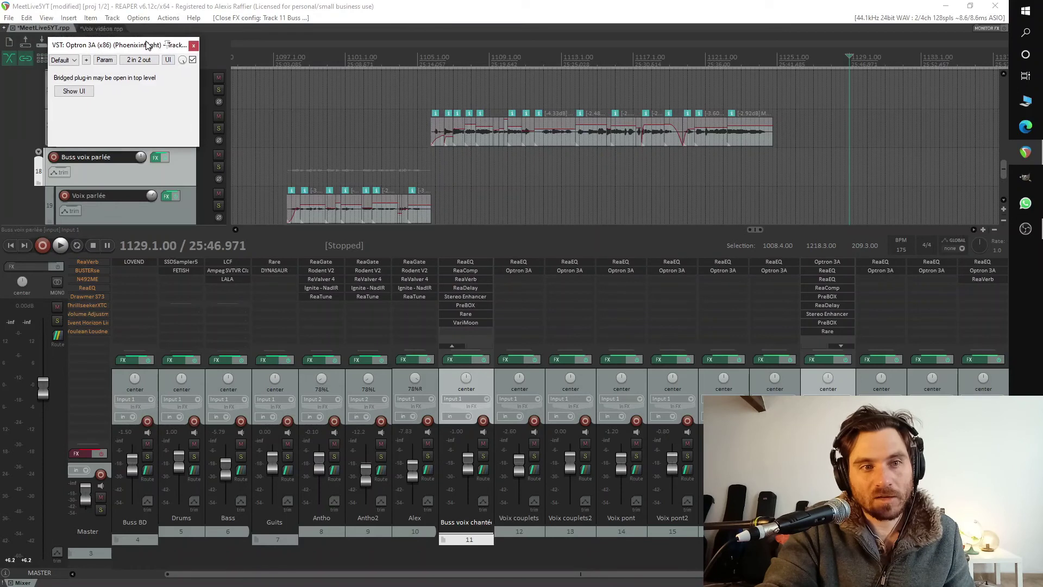
{"action": "left_click", "coordinate": [193, 47]}
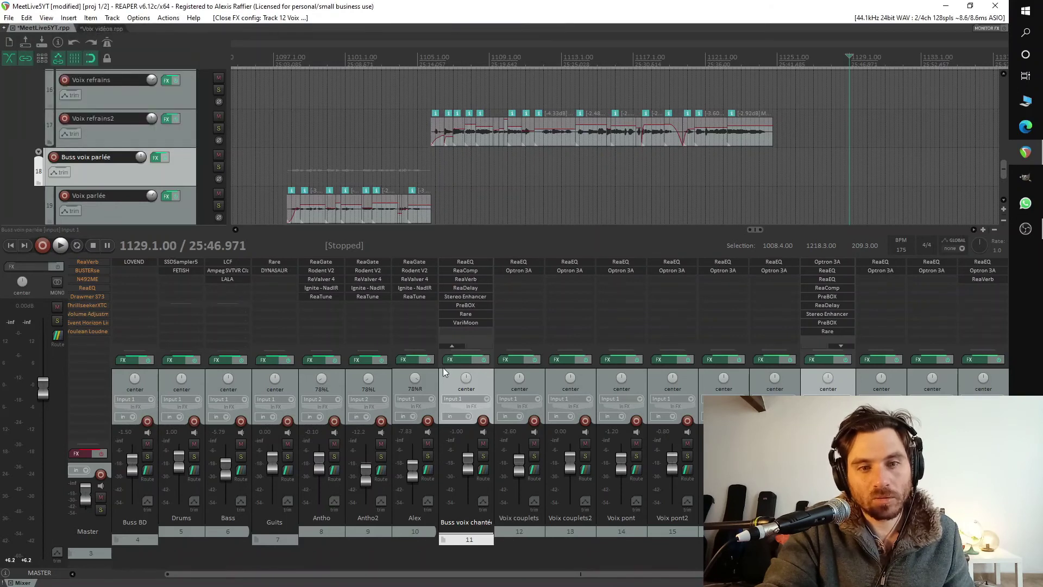